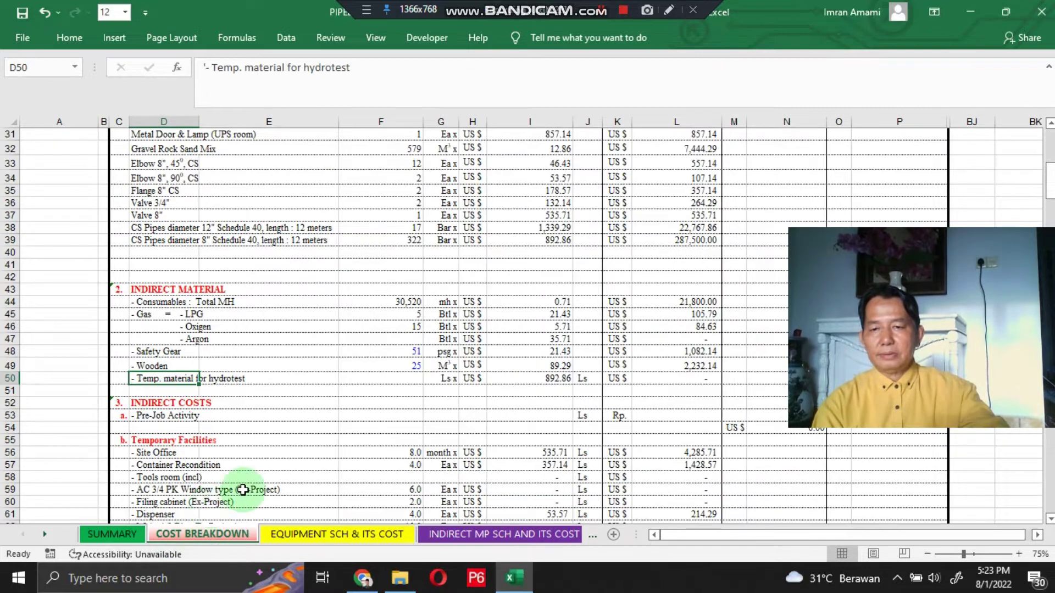
Step: Look through the cost breakdown, equipment schedule, indirect manpower and direct manpower worksheets of the pipeline estimate
scroll(266, 487, up, 10)
click(359, 535)
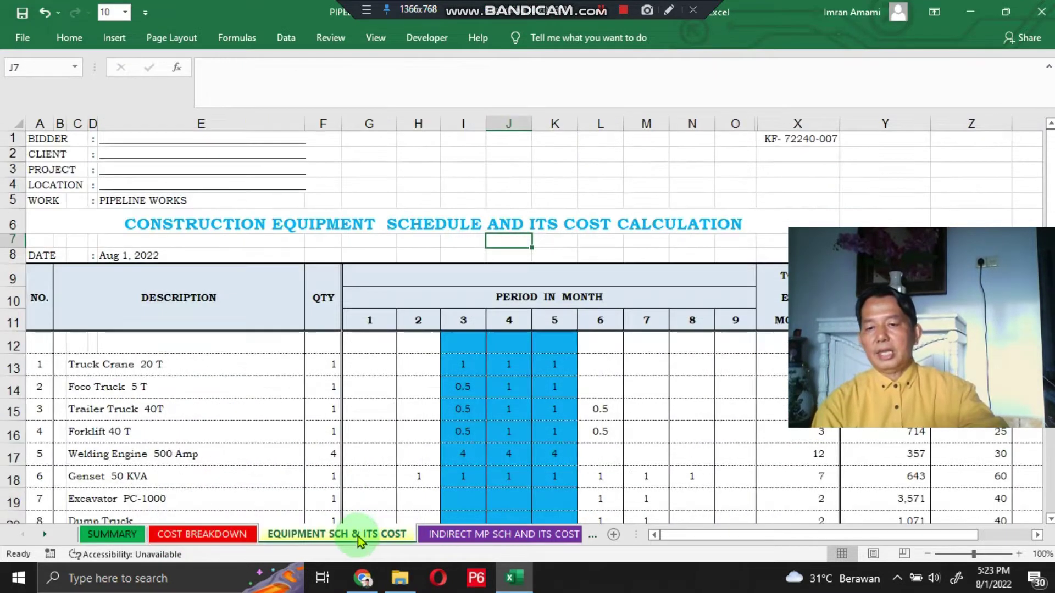
click(473, 535)
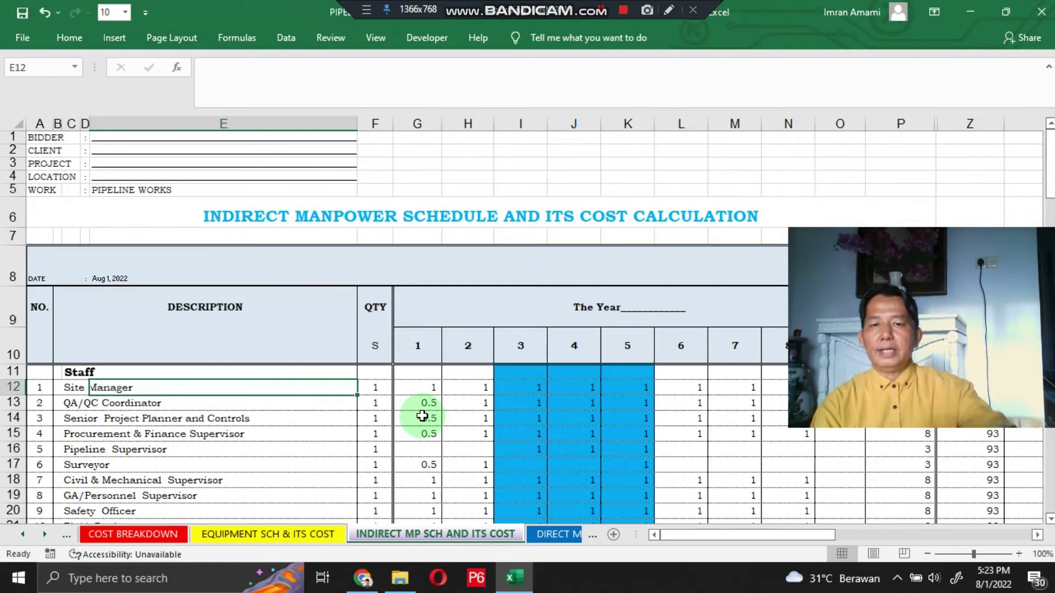
click(563, 534)
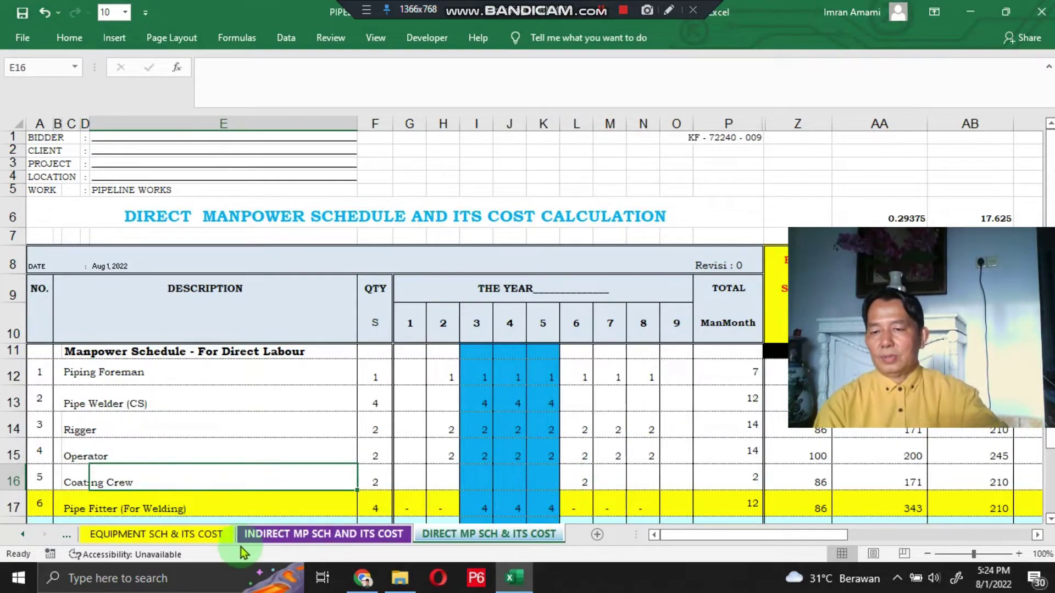
click(185, 536)
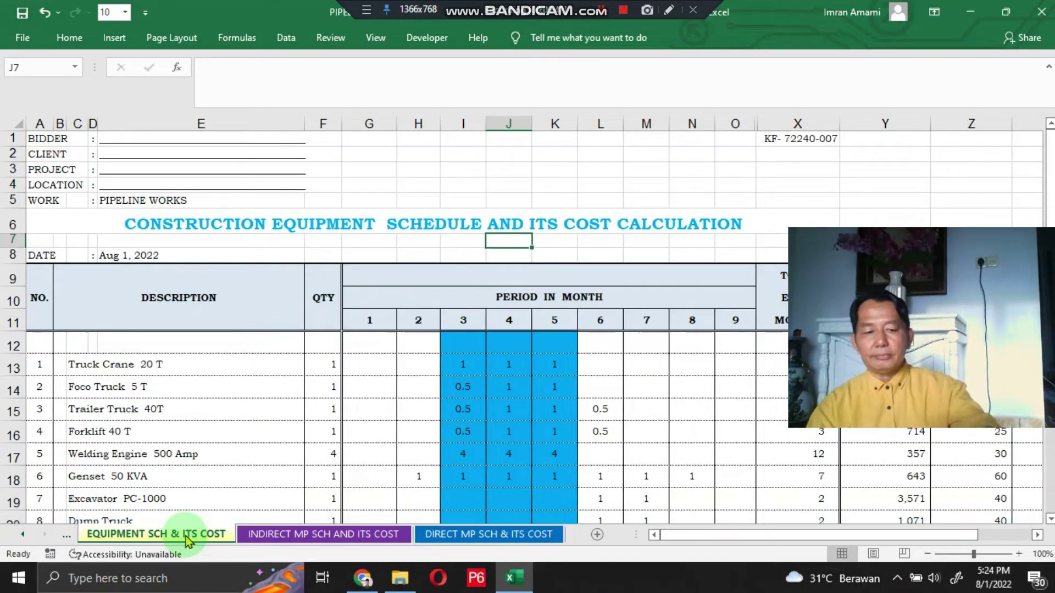
key(ctrl+Page_Up)
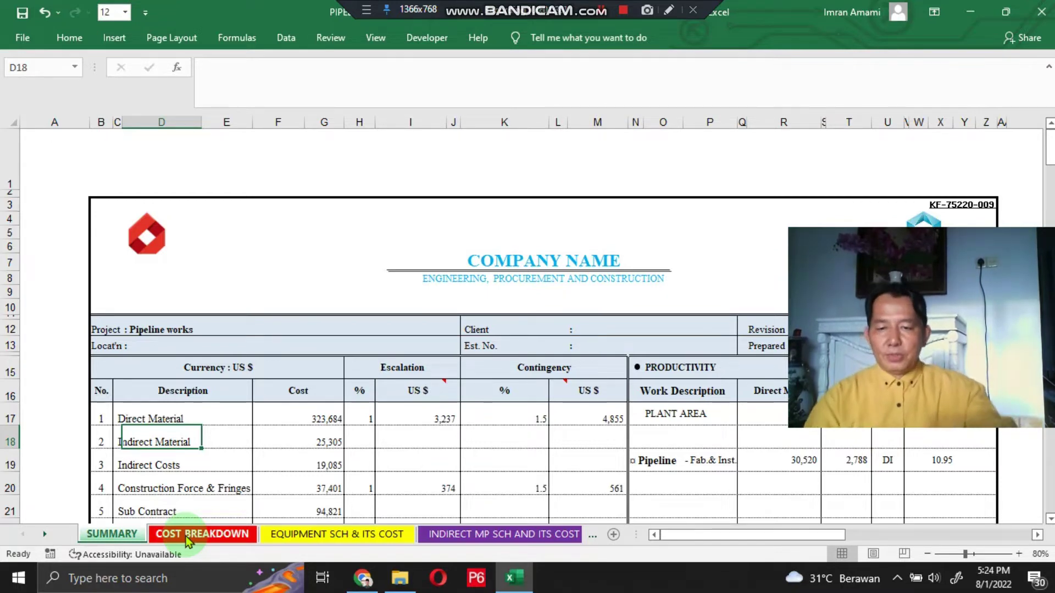
click(352, 540)
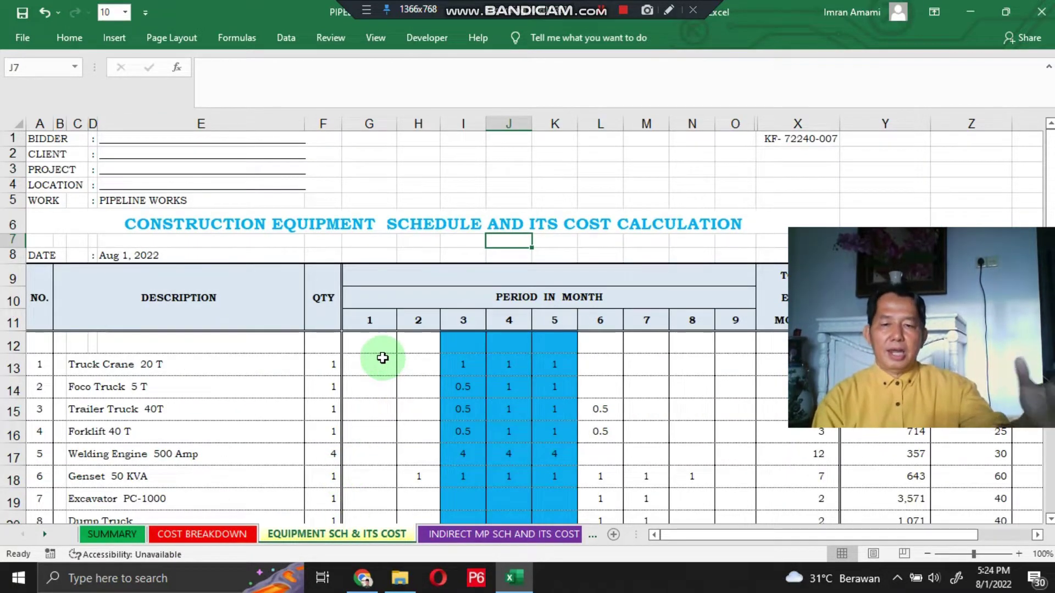
Step: Examine the pipeline fabrication and installation volume and direct man-hours in the SUMMARY sheet's productivity table
click(117, 535)
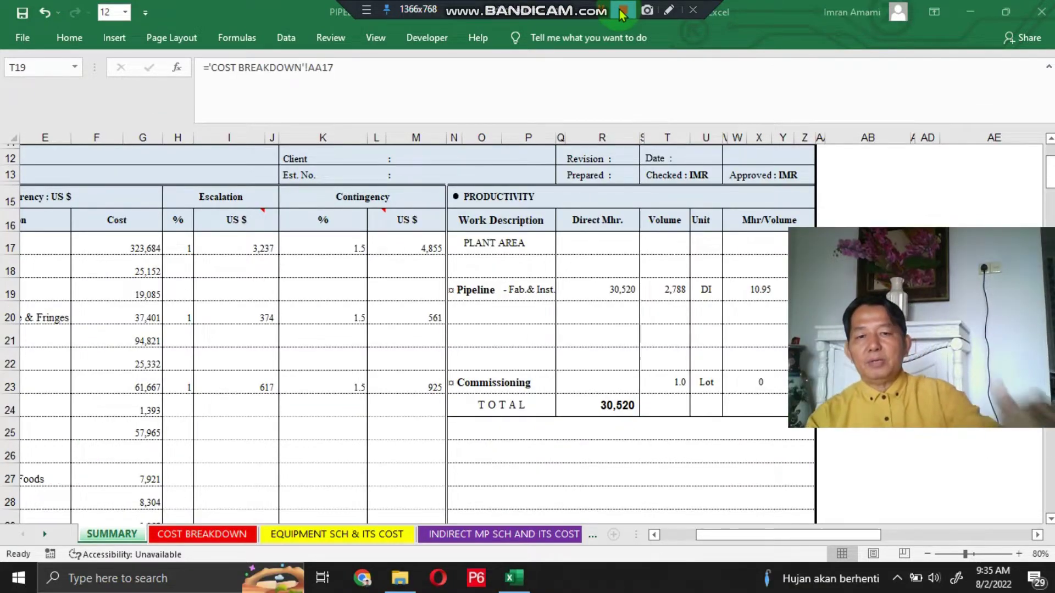
click(692, 290)
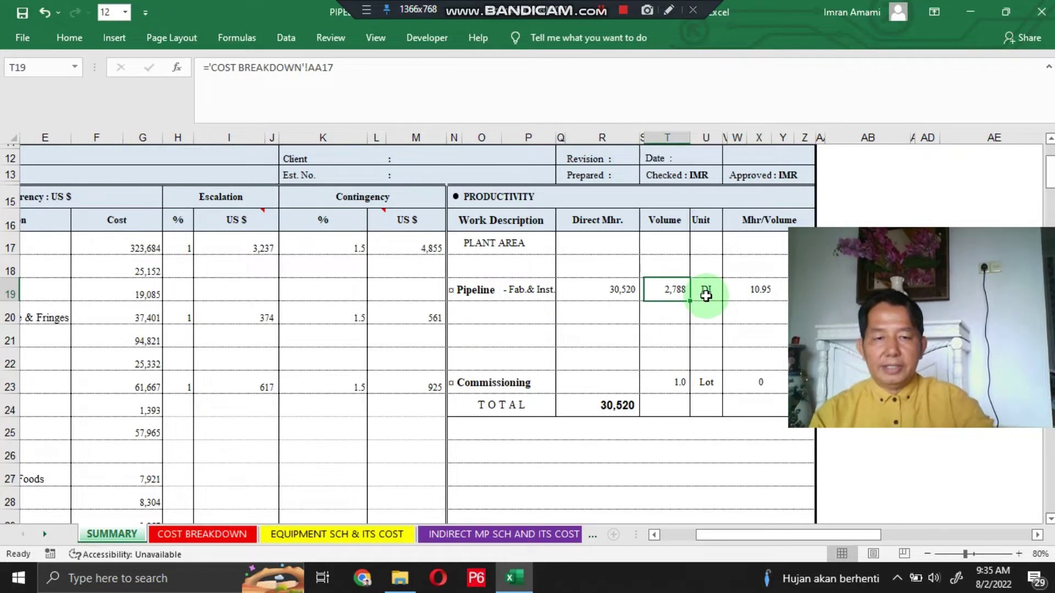
click(597, 291)
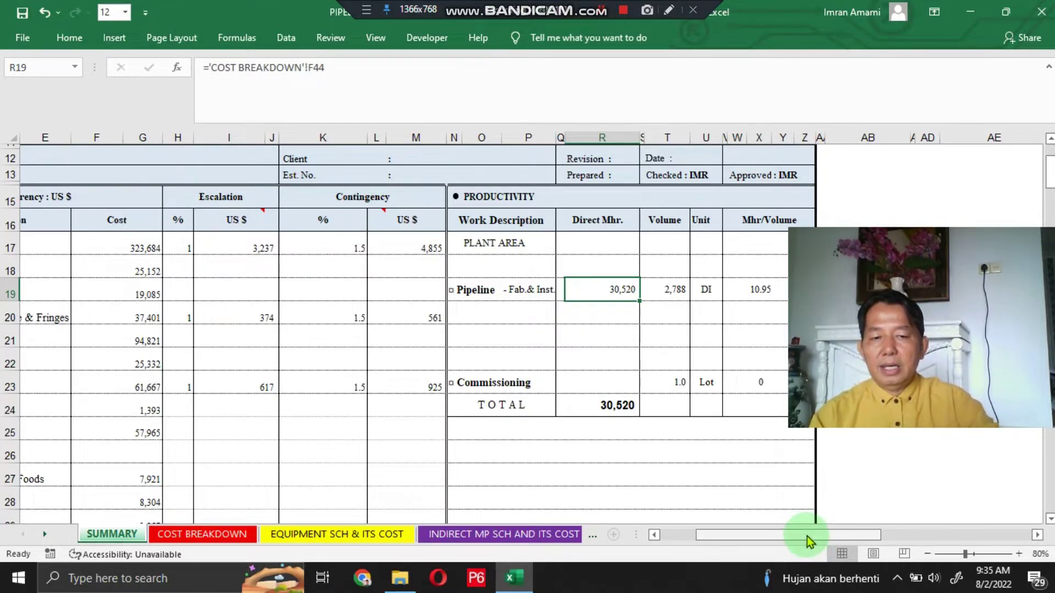
Step: Check the formulas behind the selling price and the unit selling price at the end of the SUMMARY sheet
drag(807, 537, 652, 523)
scroll(323, 332, down, 8)
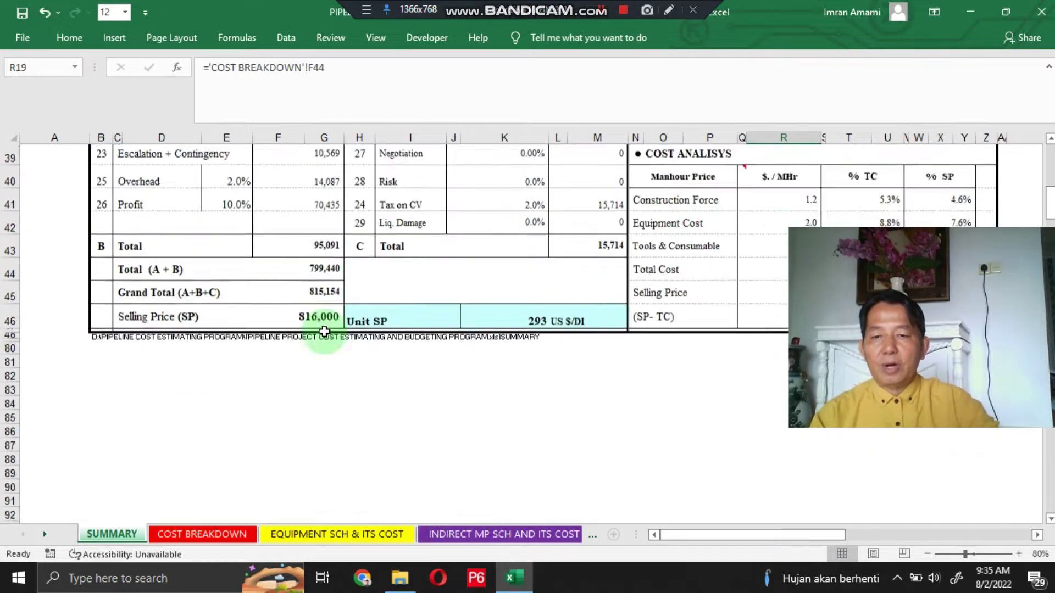
scroll(323, 331, down, 1)
click(306, 273)
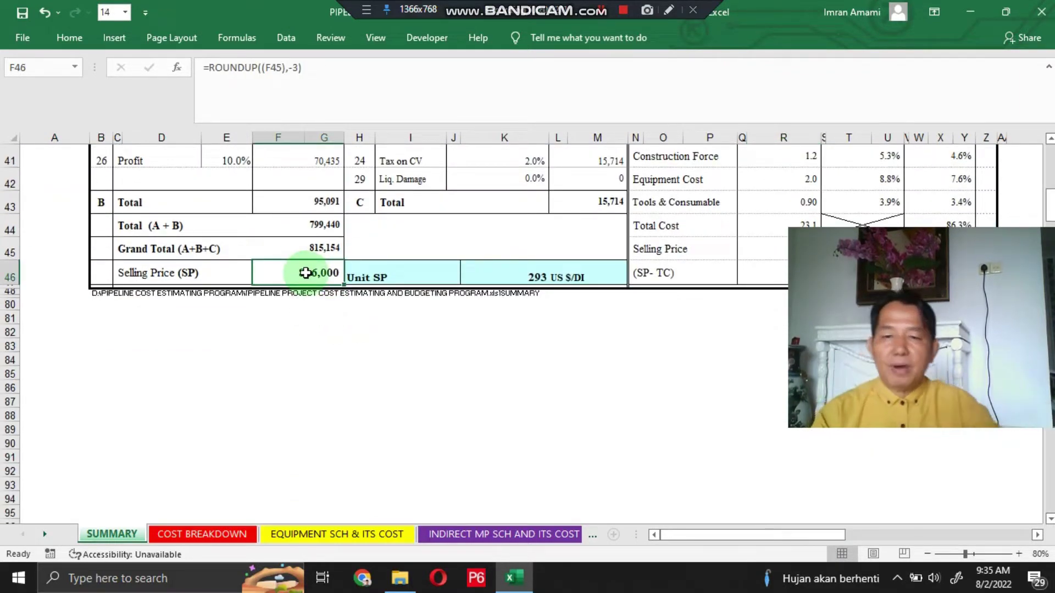
click(529, 278)
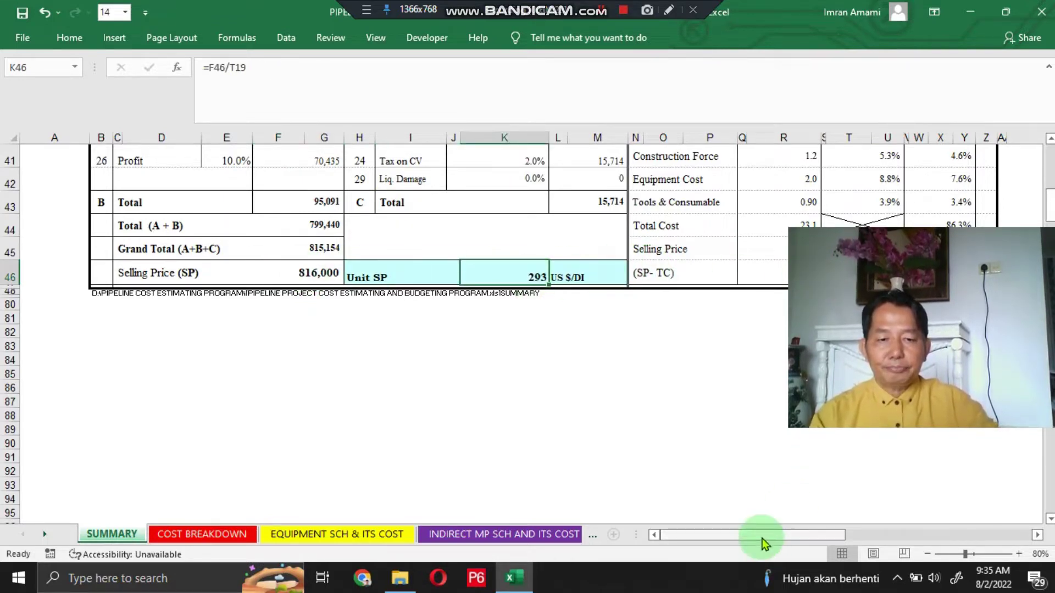
Step: Examine the cost analysis table on the SUMMARY sheet, including its % TC and % SP columns and its cost and selling price rows
drag(762, 539, 801, 534)
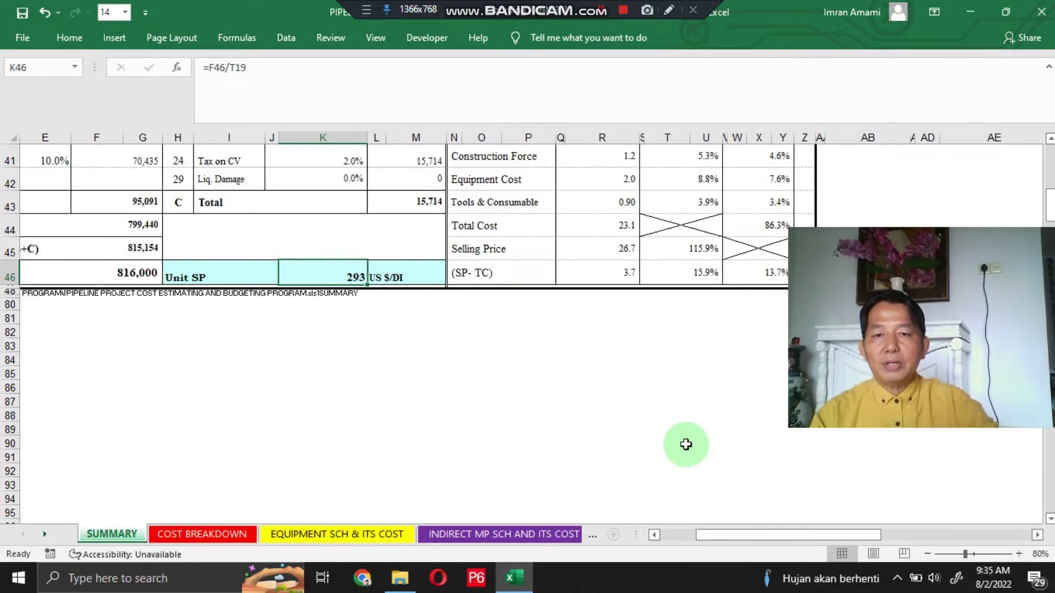
scroll(685, 444, up, 7)
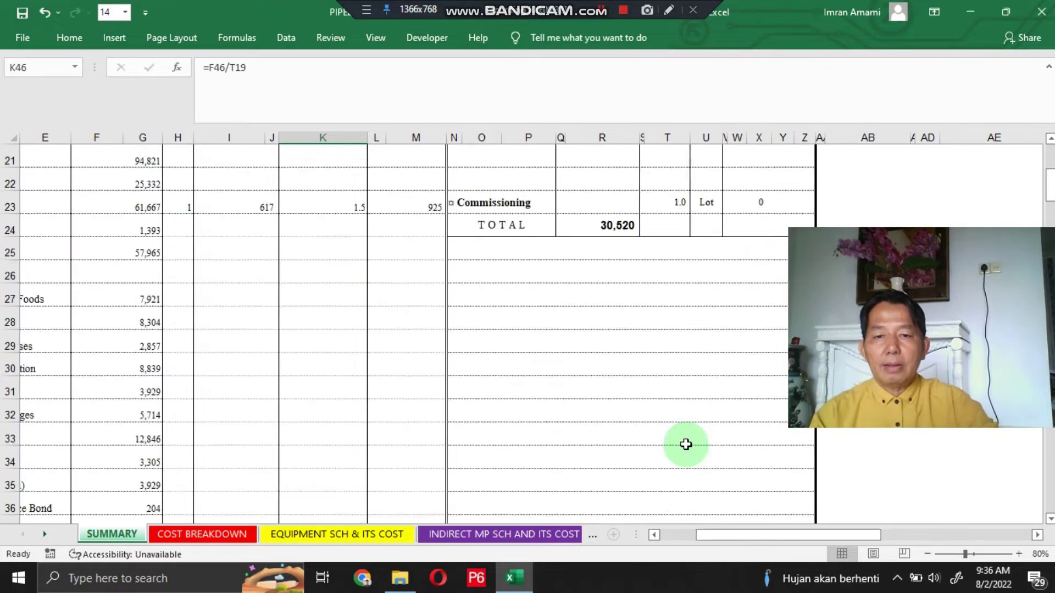
scroll(686, 444, down, 3)
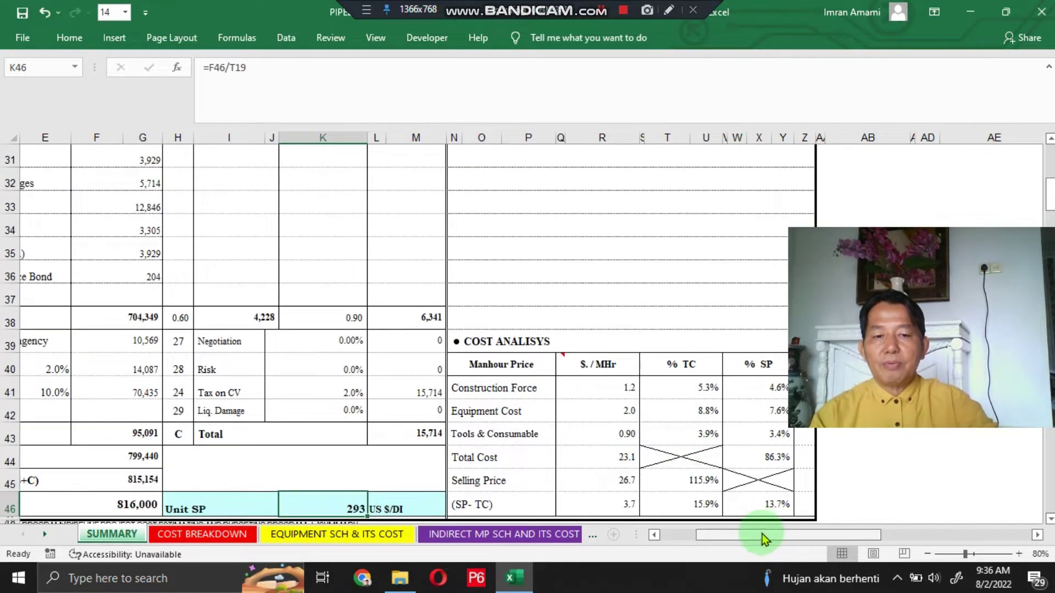
drag(763, 535, 769, 536)
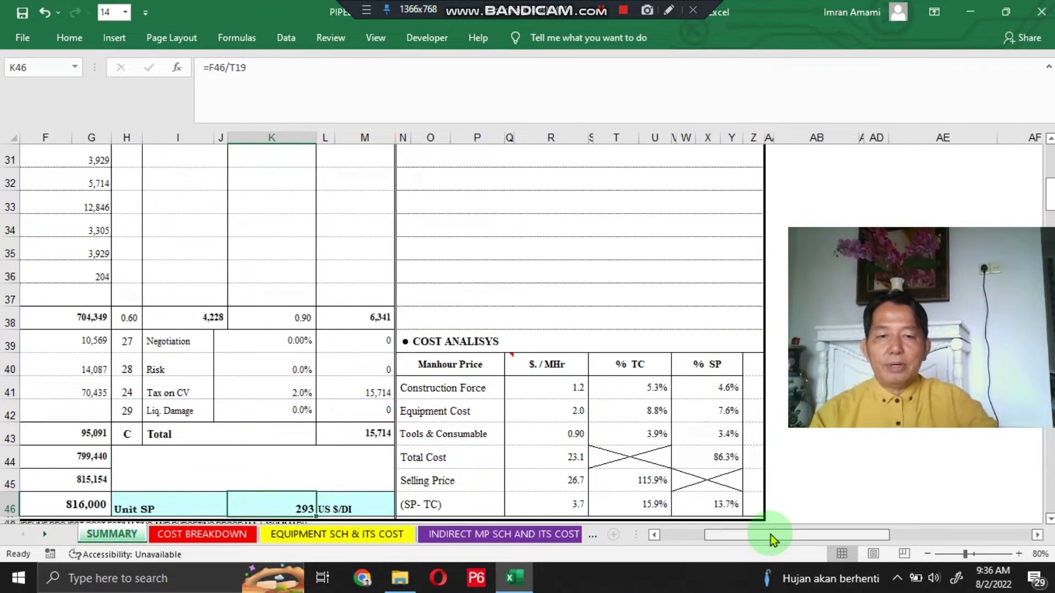
click(627, 363)
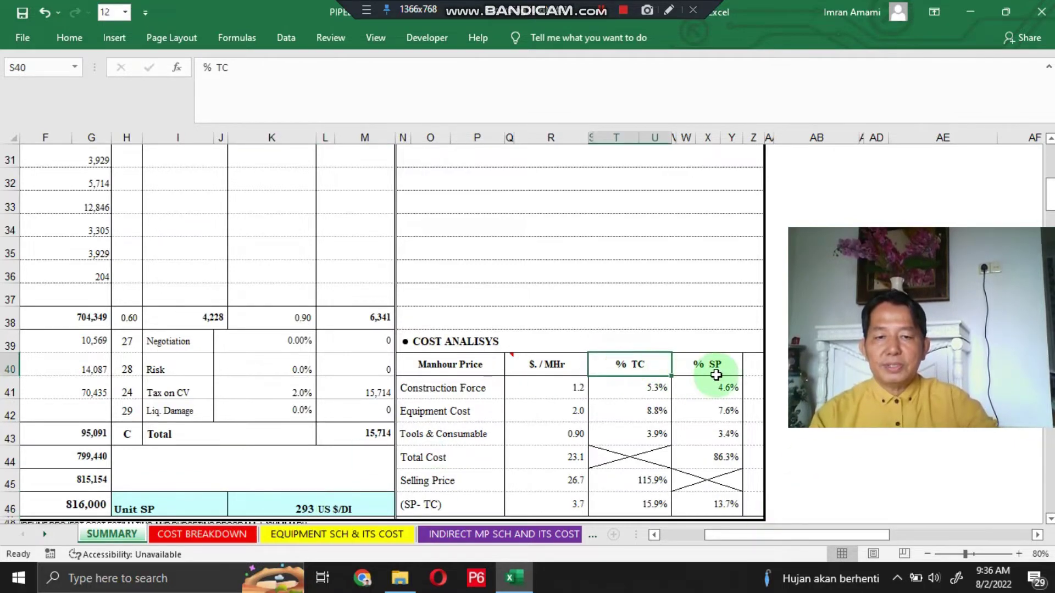
click(708, 363)
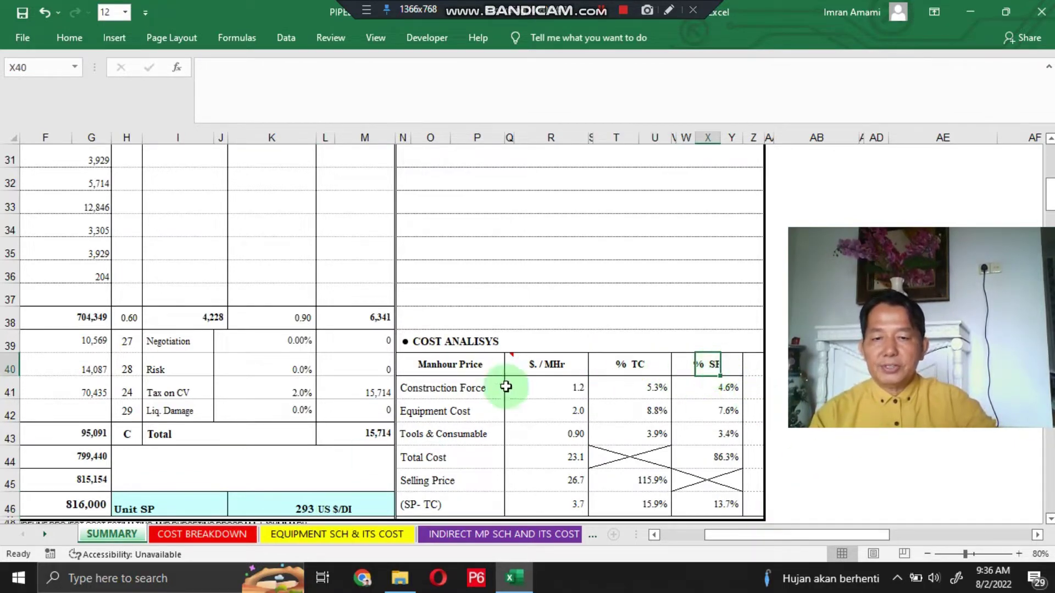
click(404, 388)
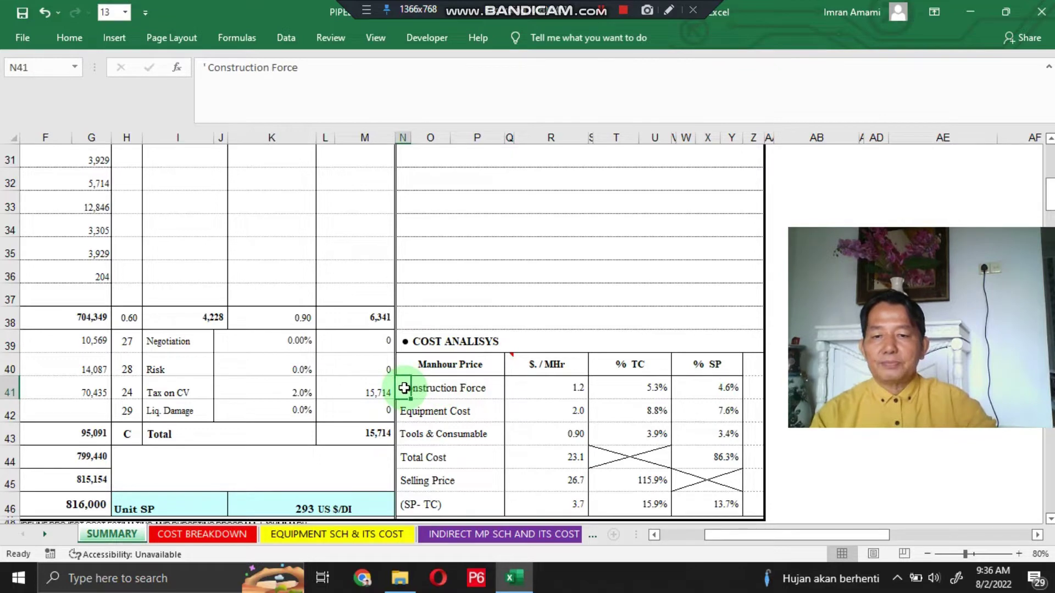
click(419, 433)
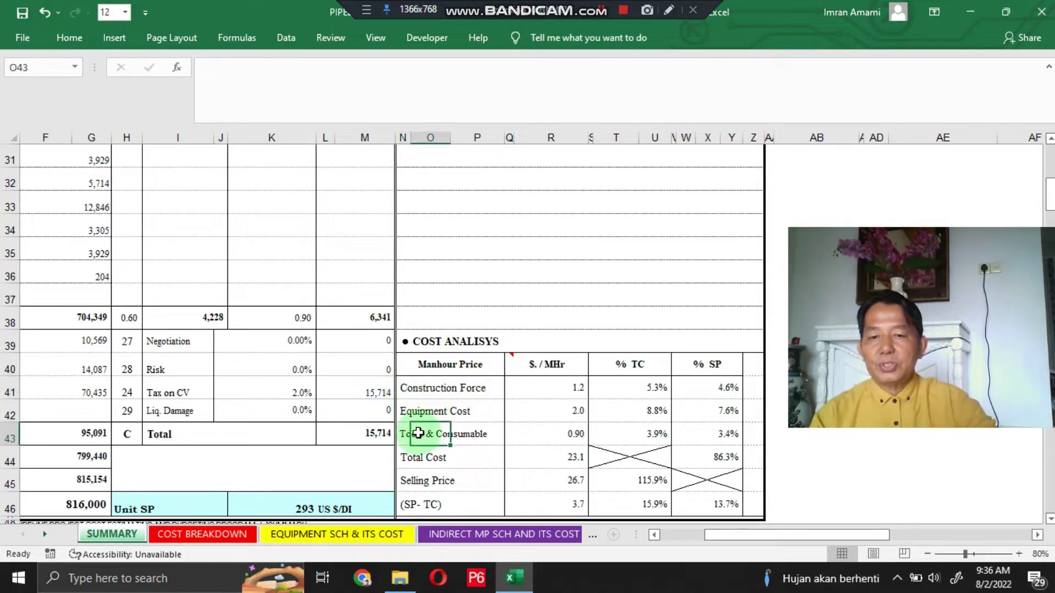
click(403, 456)
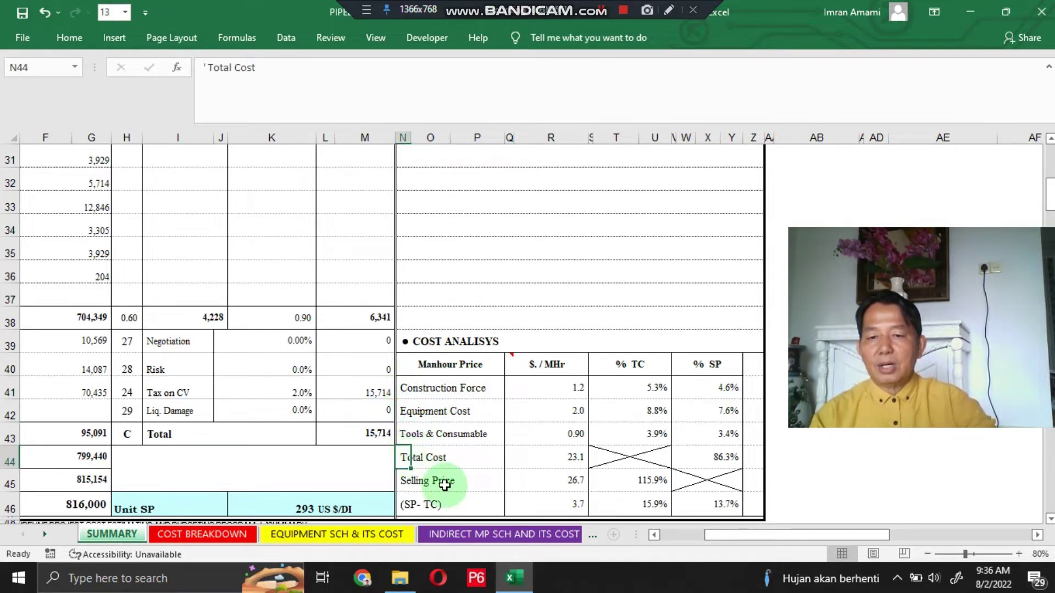
click(423, 483)
click(405, 502)
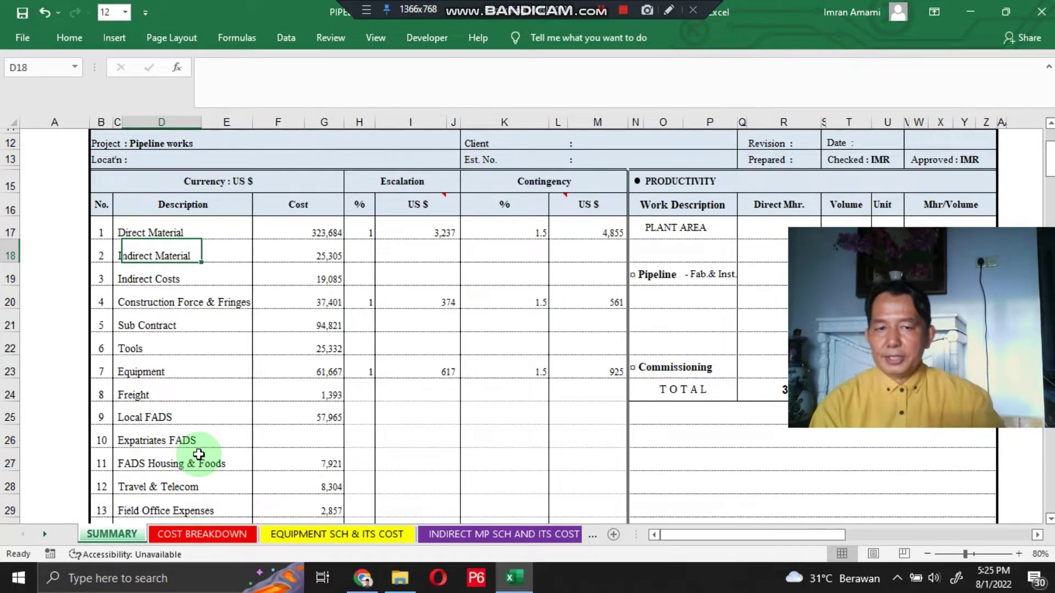
Step: Review the SUMMARY cost items one by one from Indirect Material through Travel & Telecom
scroll(202, 417, up, 4)
scroll(204, 390, down, 4)
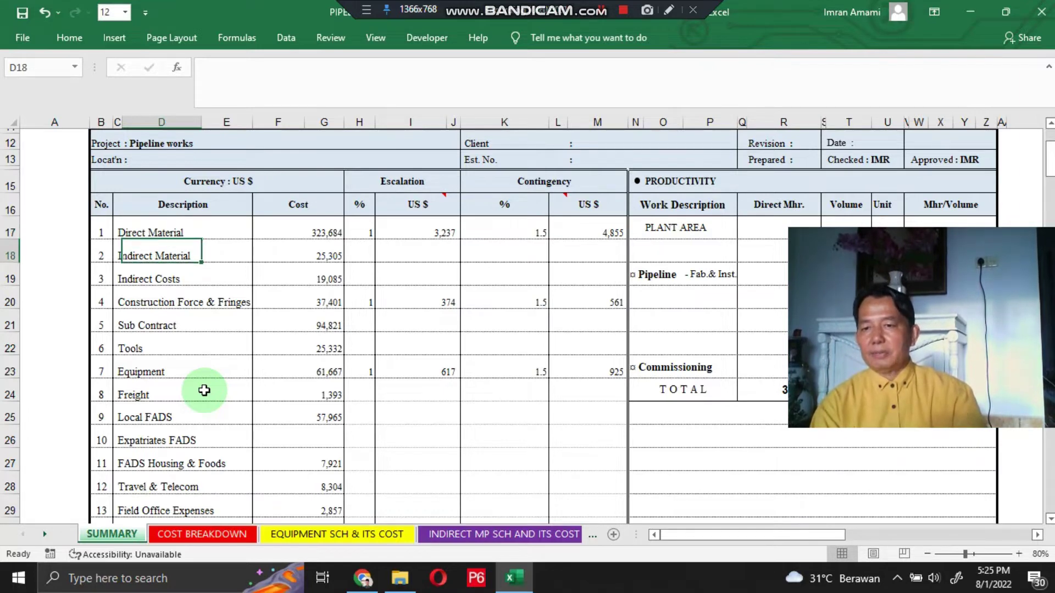
key(Down)
key(Down)
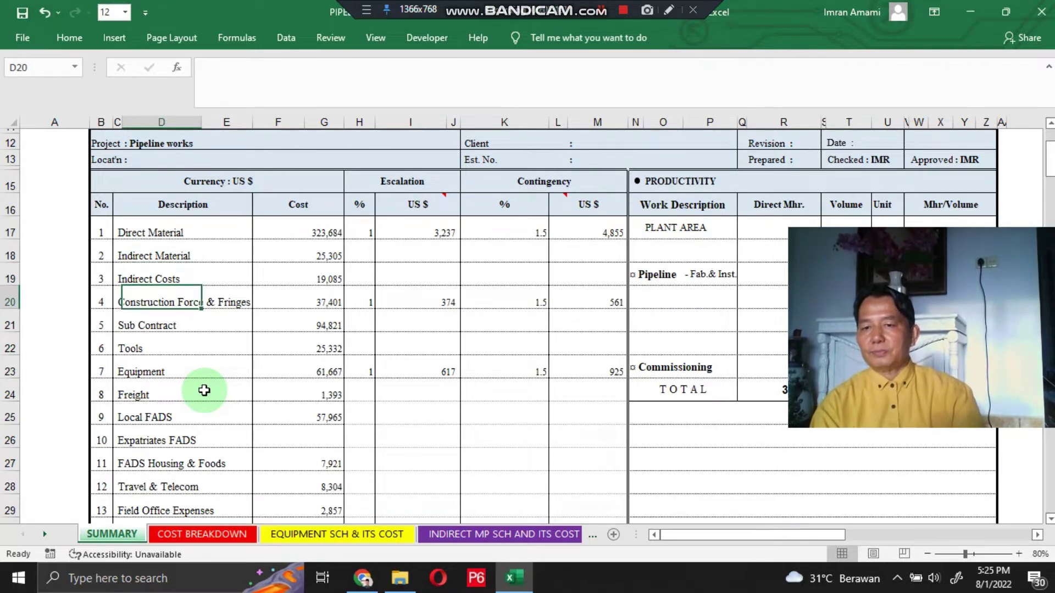
key(Down)
key(Down)
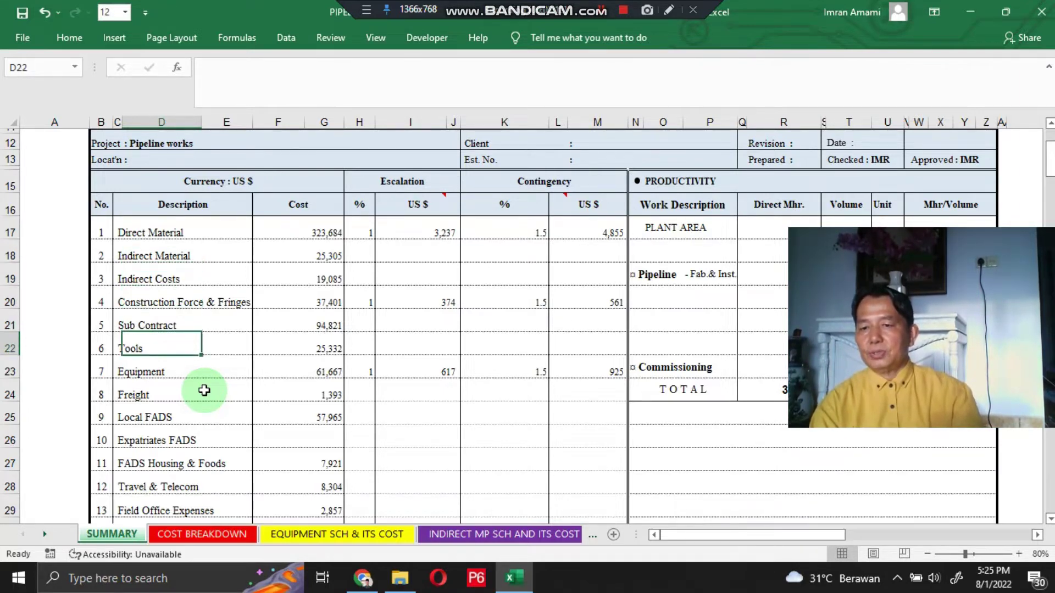
key(Down)
key(Down)
key(Down)
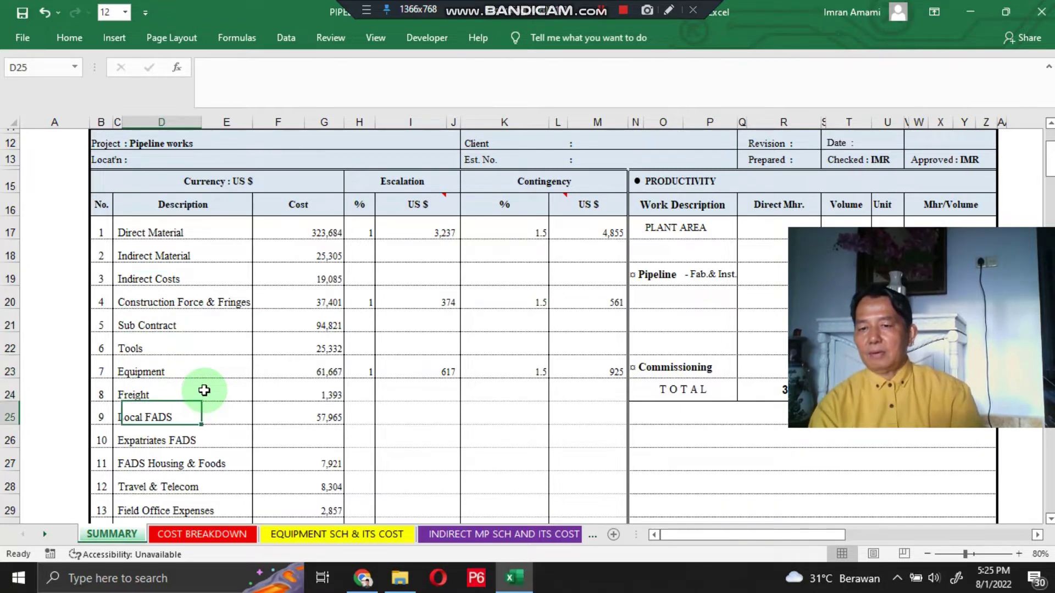
key(Down)
key(Down)
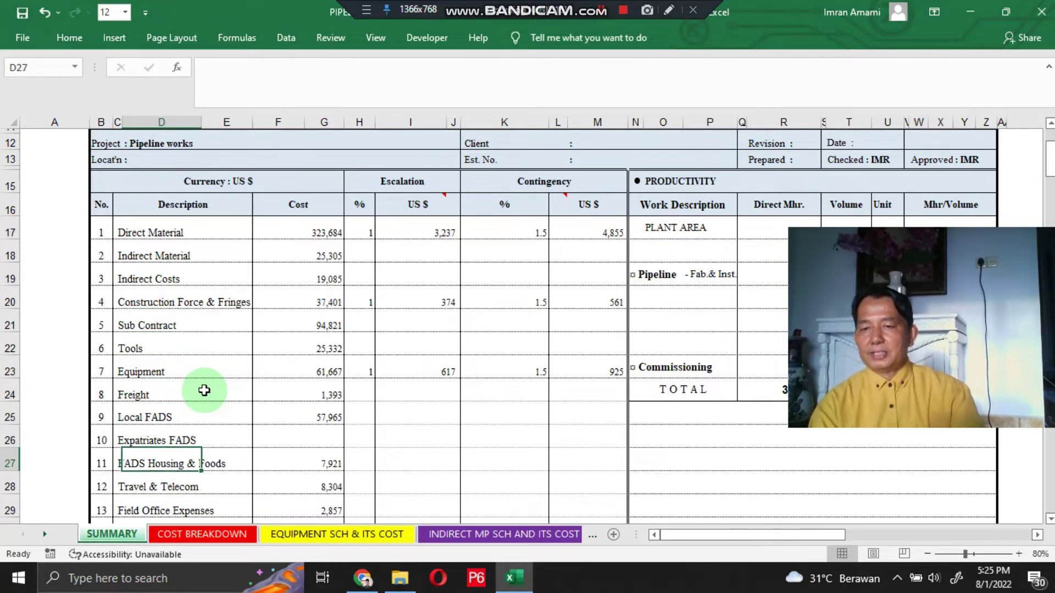
key(Down)
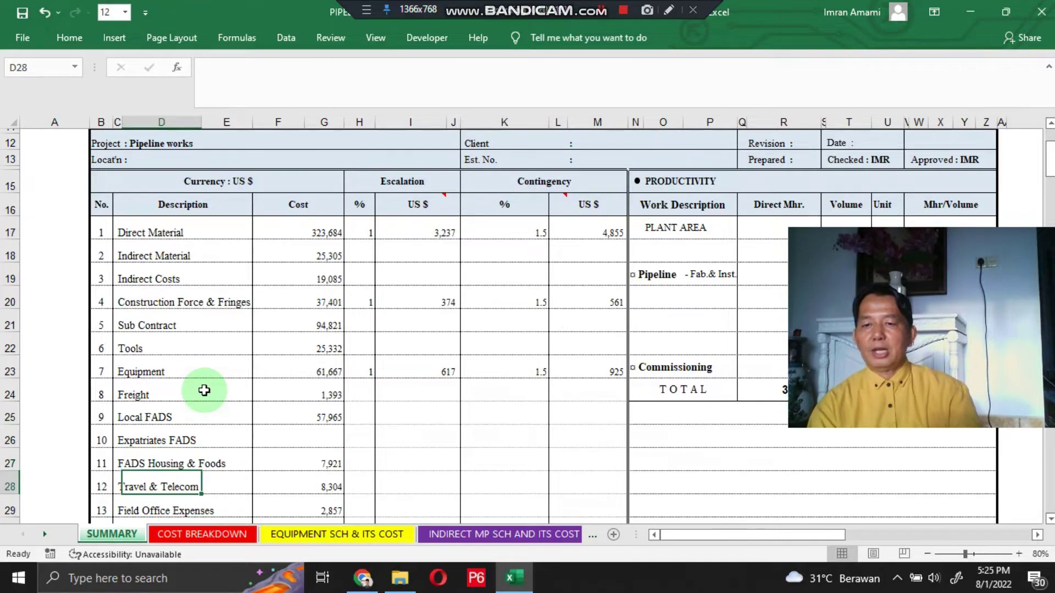
Step: Review the remaining SUMMARY cost items from Field Office Expenses through Proposal Cost
key(Down)
key(Down)
key(Down)
key(Down)
key(Down)
key(Up)
key(Up)
key(Up)
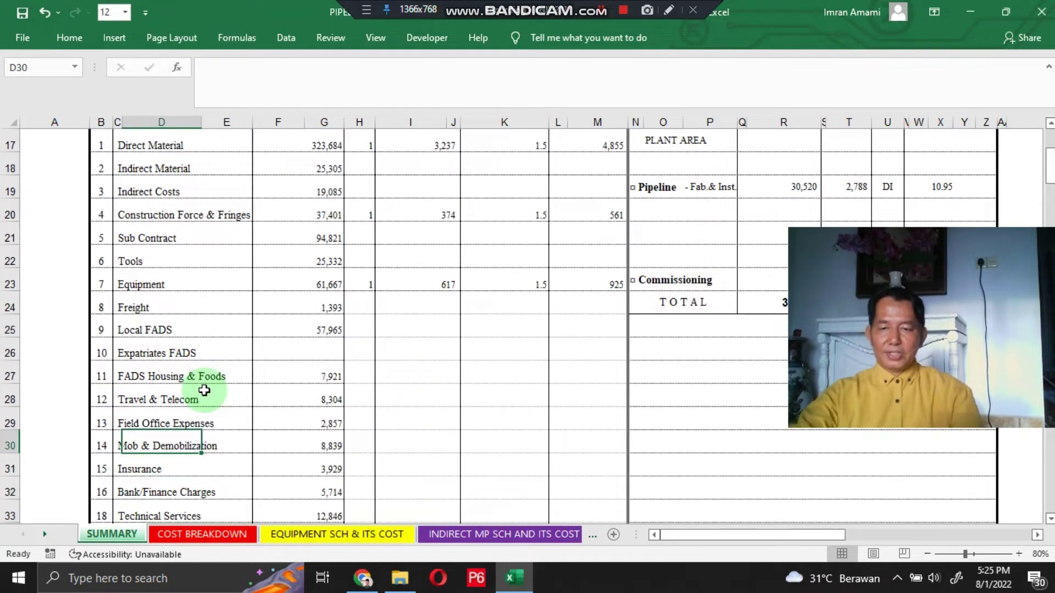
key(Down)
key(Down)
key(Down)
key(Down)
key(Down)
key(Down)
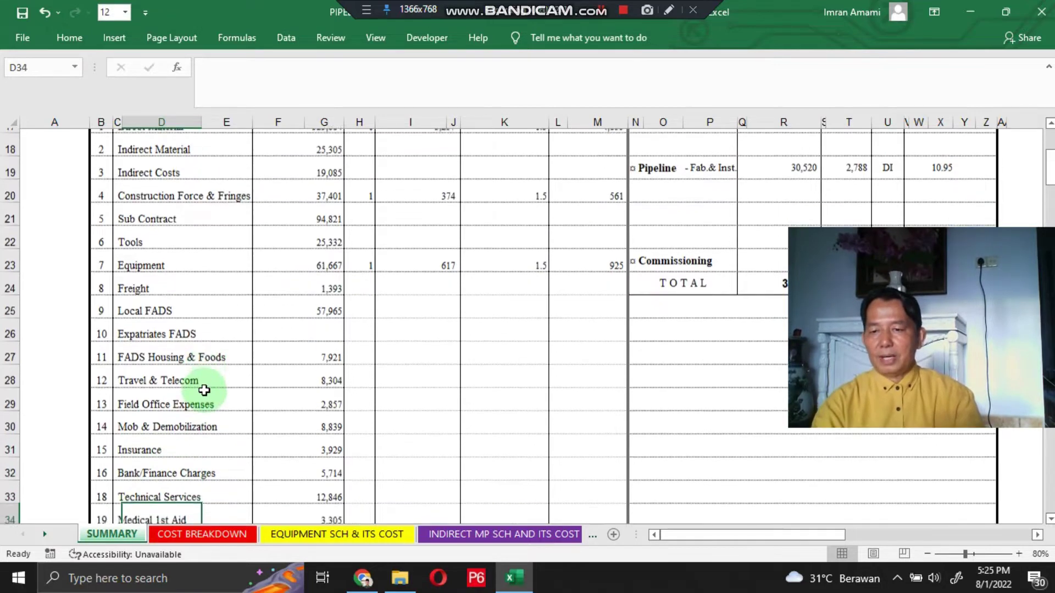
key(Up)
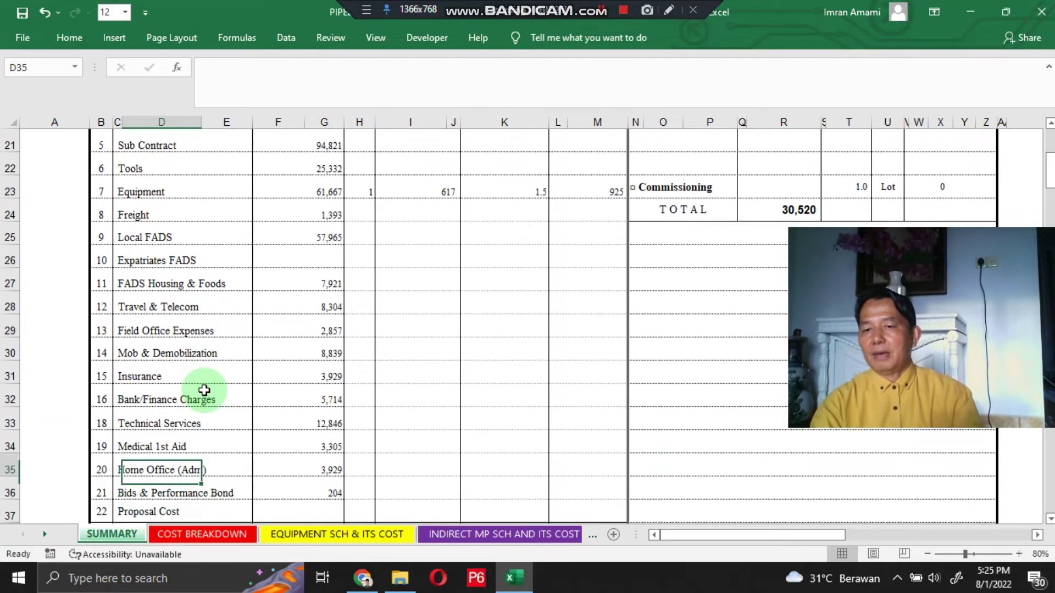
key(Up)
key(Down)
key(Down)
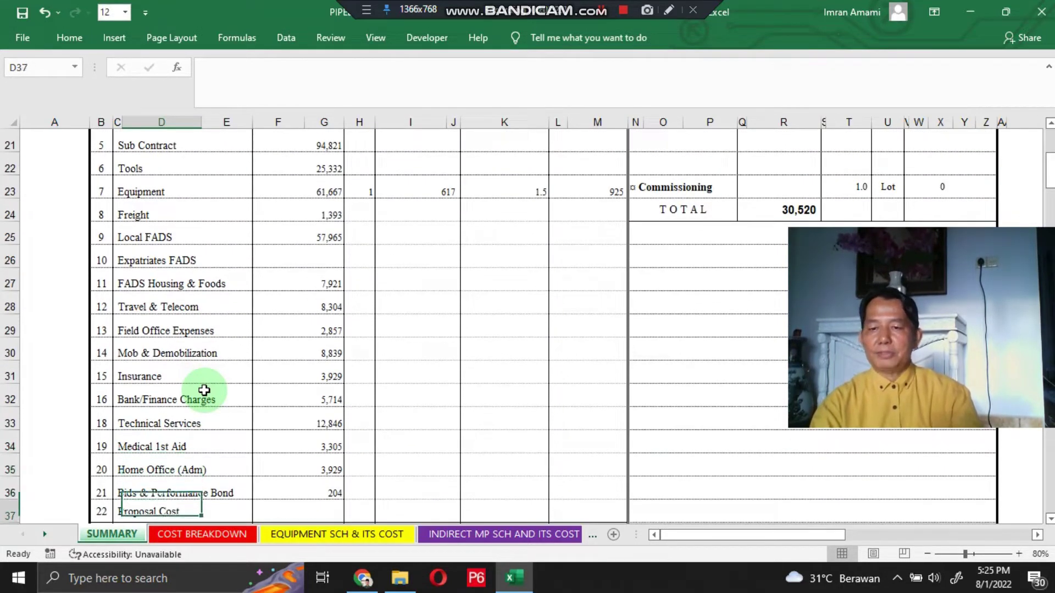
Step: Review the Total Cost row and the Escalation + Contingency, Overhead and Profit rows beneath it
key(Down)
key(Down)
key(Down)
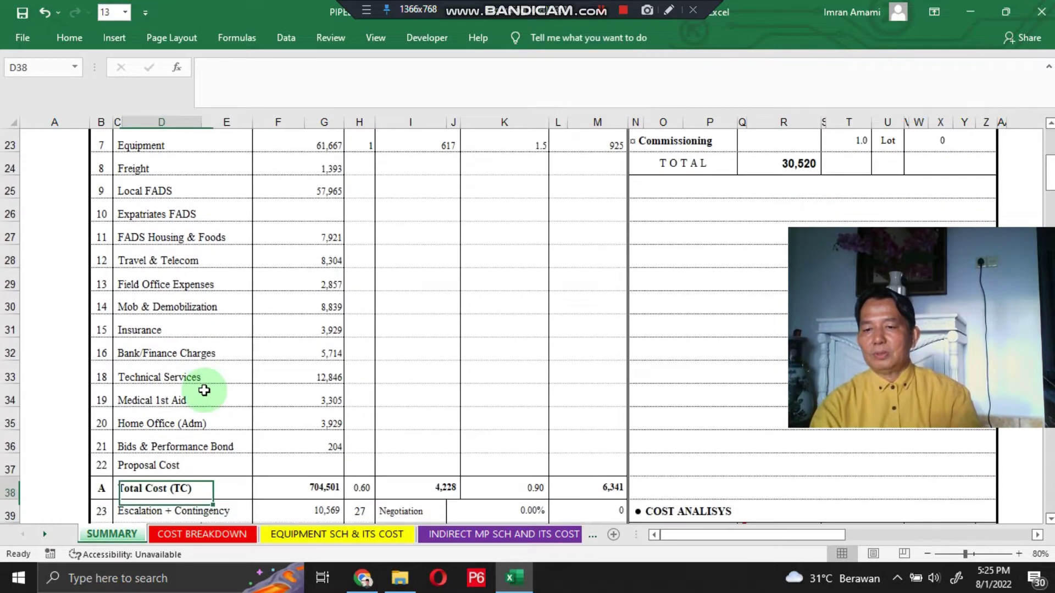
key(Down)
key(Down)
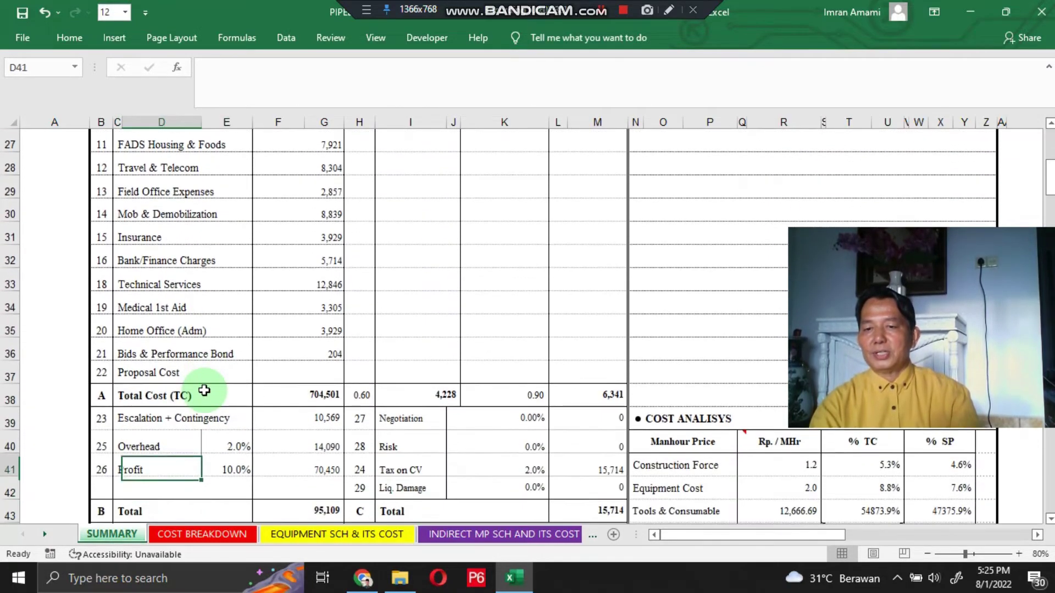
key(Up)
key(Up)
key(Down)
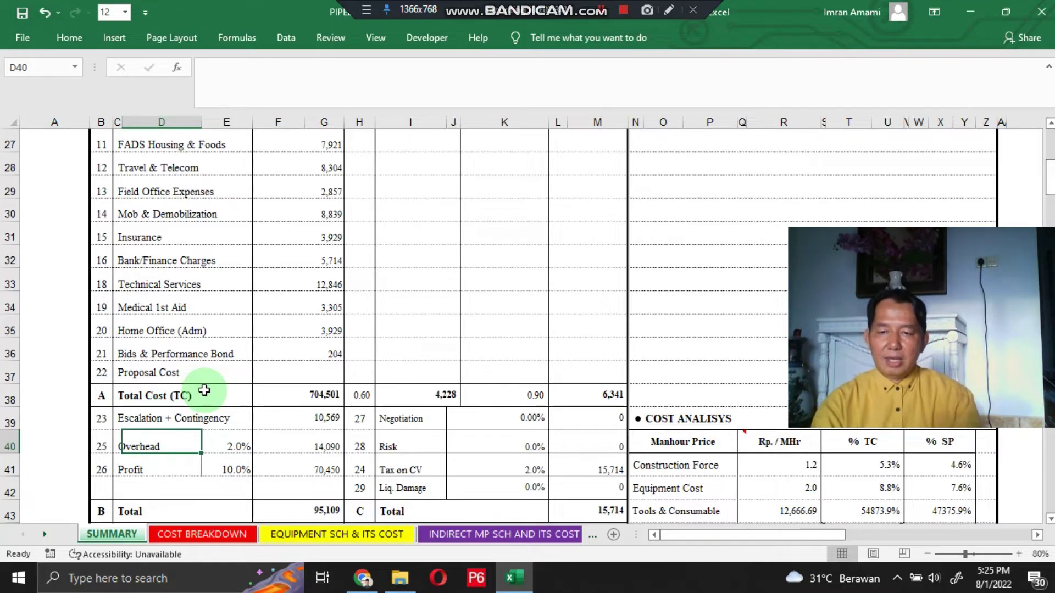
Step: Review the Negotiation, Risk, Tax on CV and Liq. Damage rows beside the Overhead and Profit rows
key(Down)
key(Right)
key(Right)
key(Right)
key(Up)
key(Up)
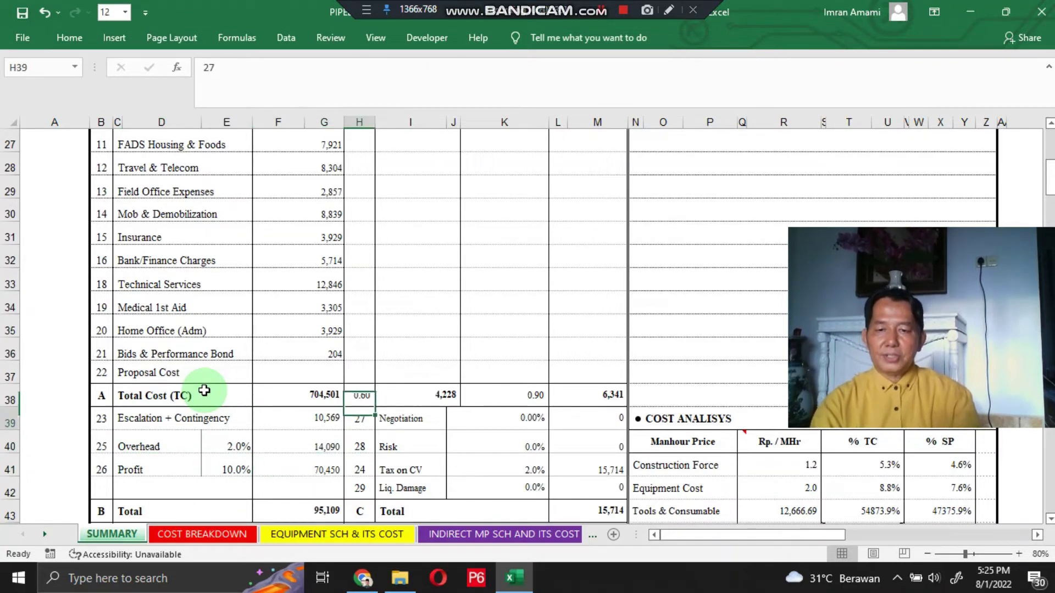
key(Right)
key(Down)
key(Down)
key(Up)
key(Up)
key(Down)
key(Down)
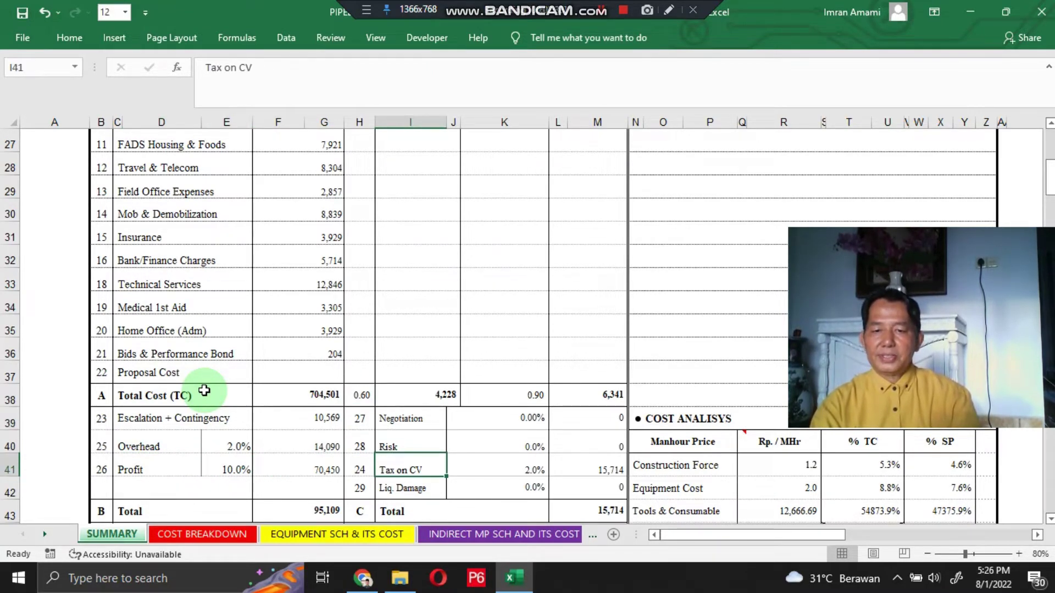
key(Down)
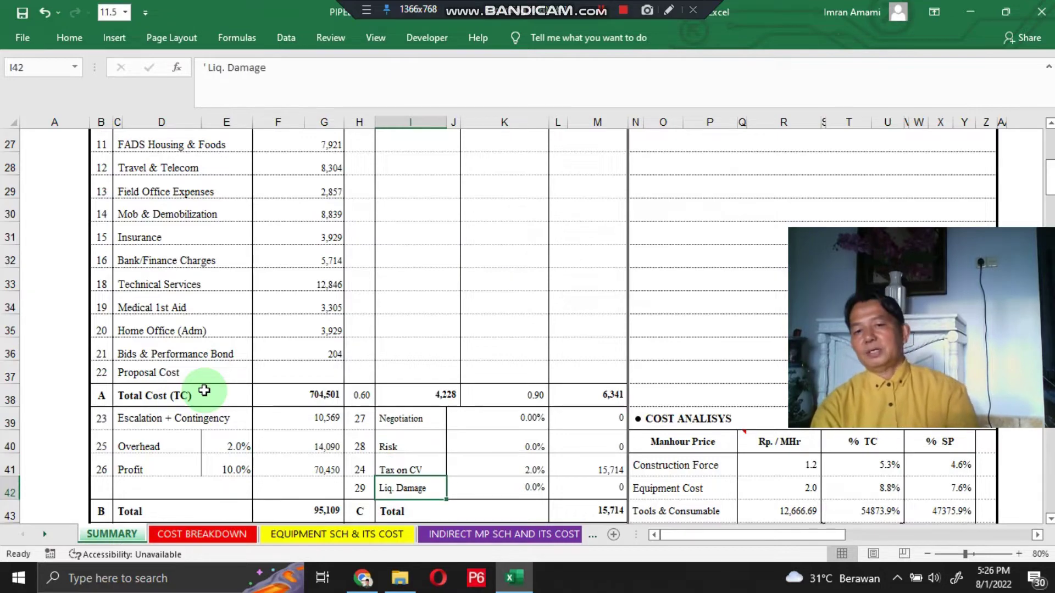
Step: Return to the company header and first cost items at the start of the SUMMARY sheet
key(Up)
key(Up)
key(Up)
key(Up)
key(Up)
key(Up)
key(Up)
key(Up)
key(Up)
key(Up)
key(Up)
key(Up)
key(Up)
key(Up)
key(Up)
key(Up)
key(Up)
key(Up)
key(Up)
key(Up)
key(Up)
key(Up)
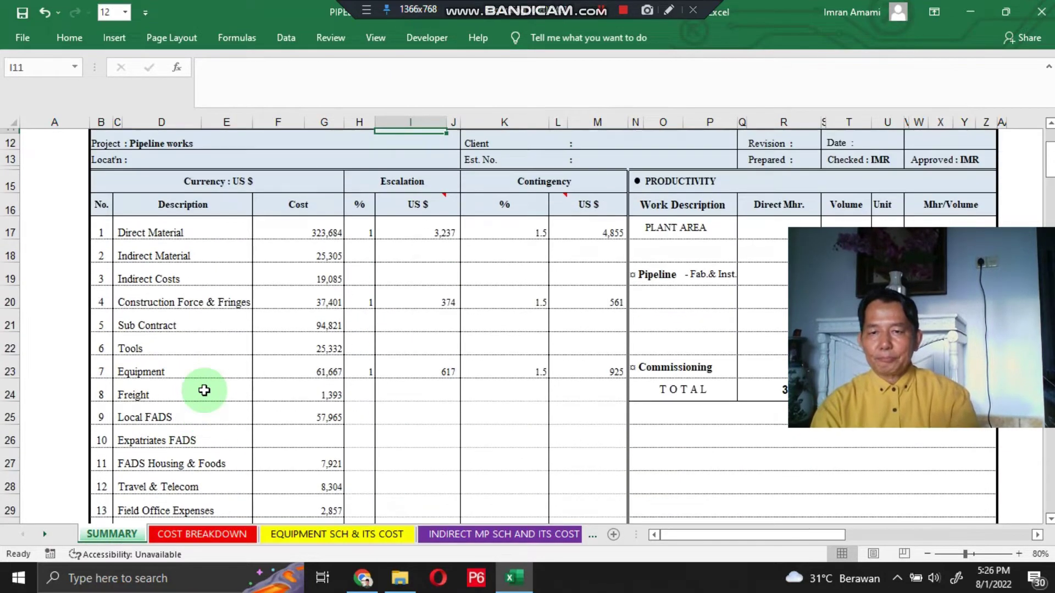
key(Up)
key(Up)
key(Up)
key(Up)
key(Up)
key(Up)
key(Up)
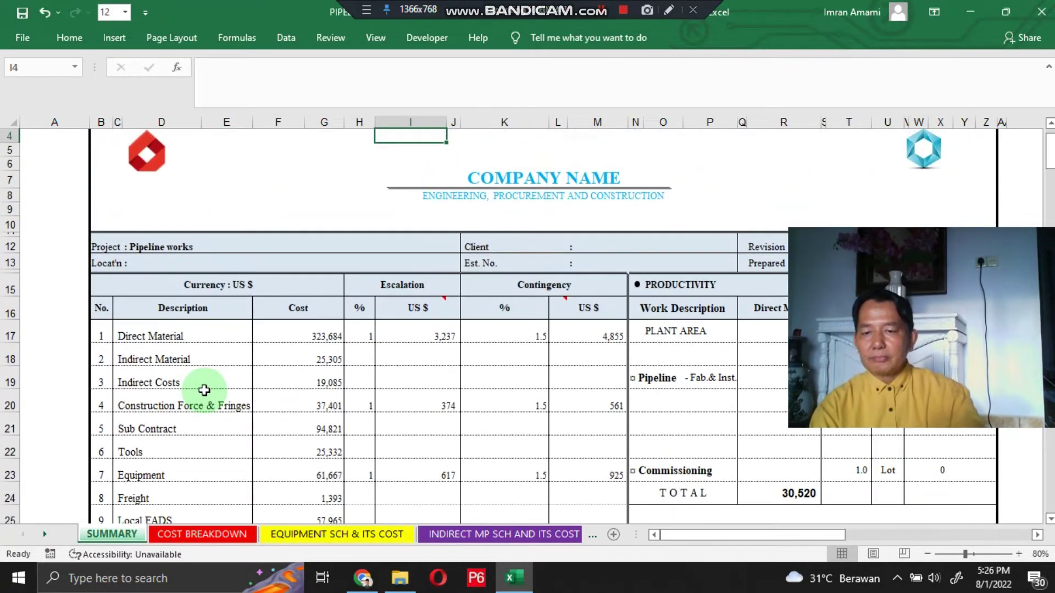
Step: Compare the SUMMARY sheet with the COST BREAKDOWN sheet, looking through its Direct Material, Indirect Material and Indirect Costs sections
click(218, 534)
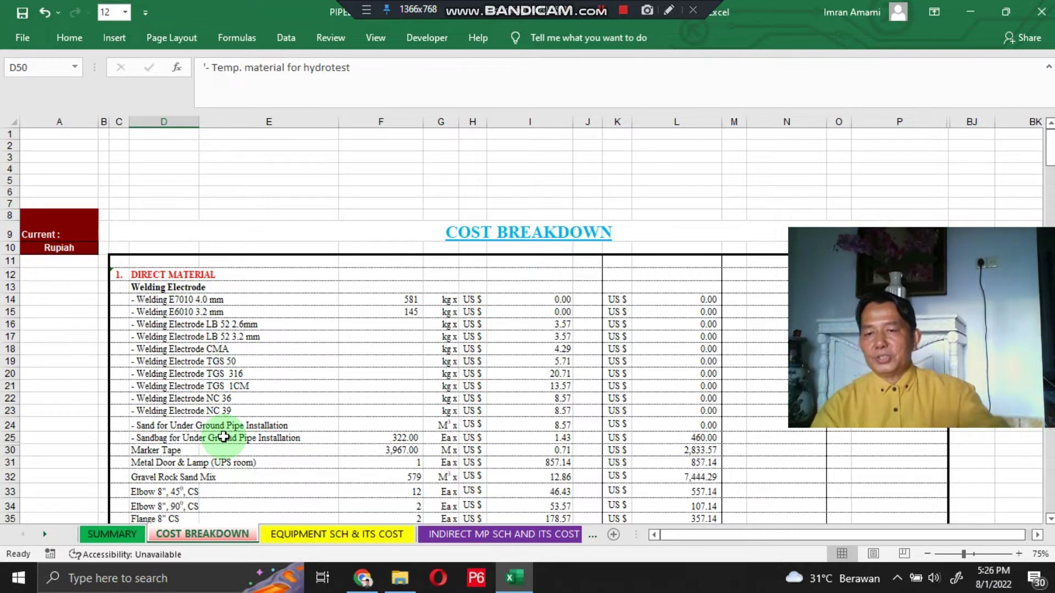
click(105, 535)
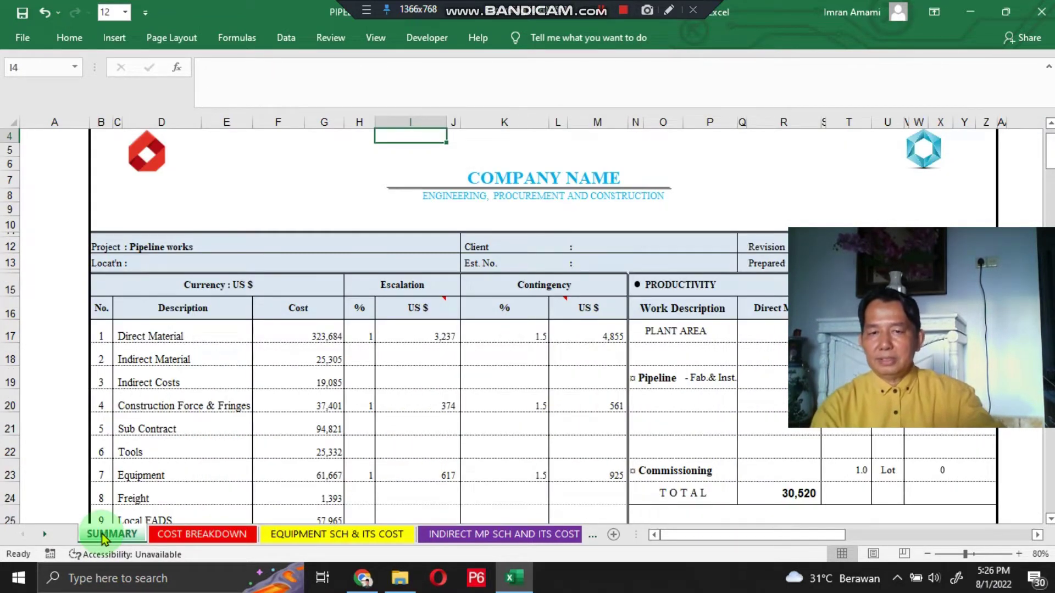
click(206, 534)
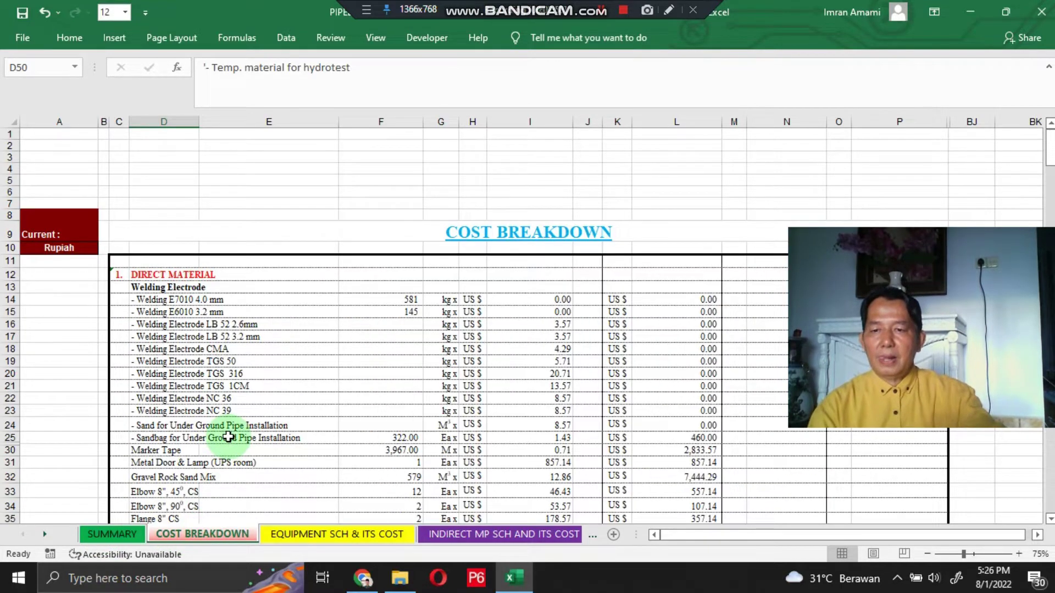
scroll(227, 435, down, 7)
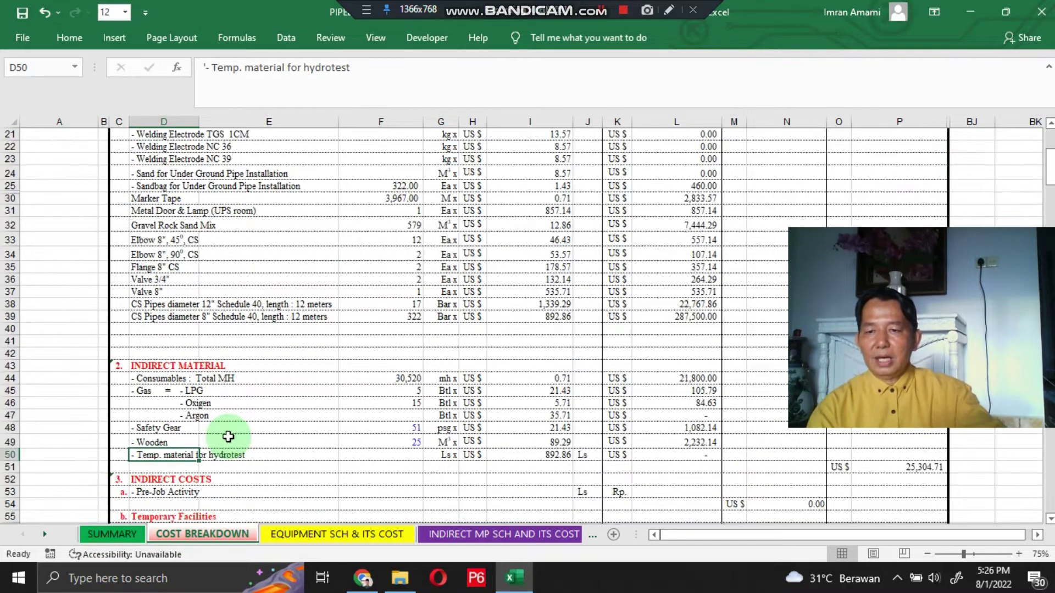
scroll(226, 433, down, 2)
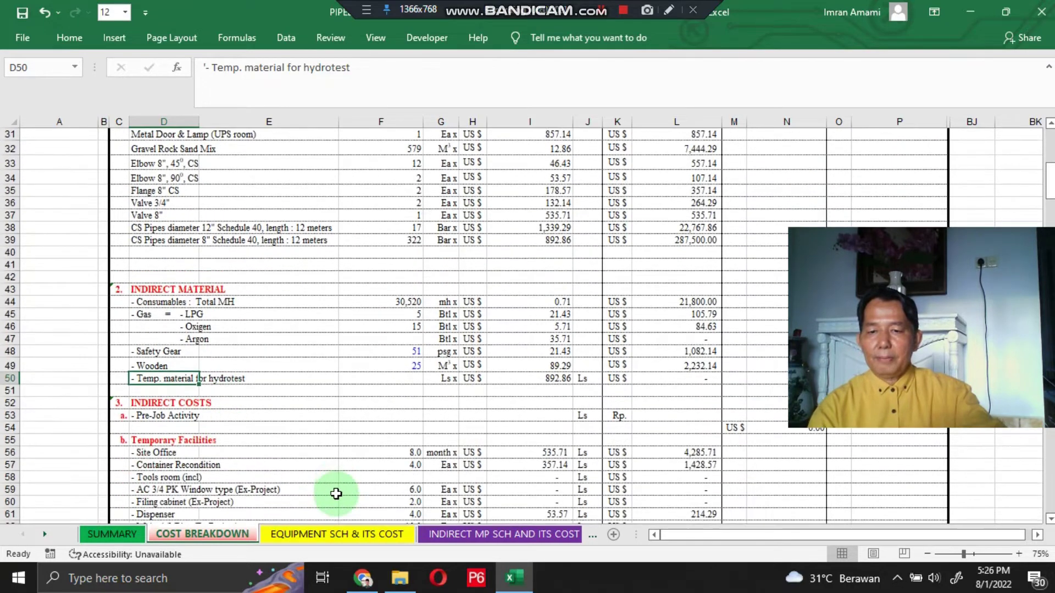
Step: View the equipment schedule sheet, followed by the indirect and direct manpower schedule sheets
click(317, 534)
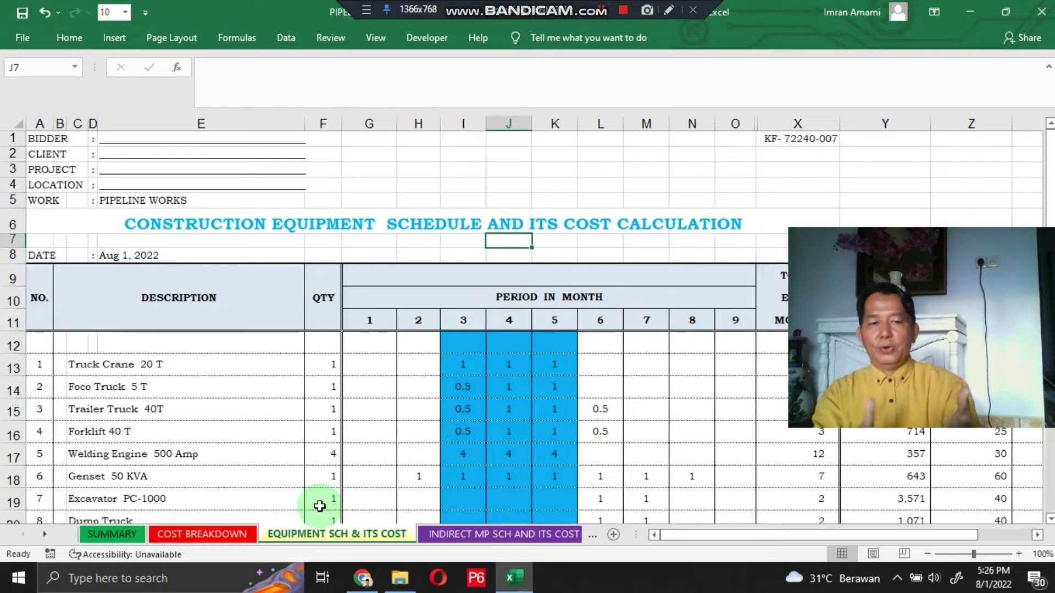
key(Home)
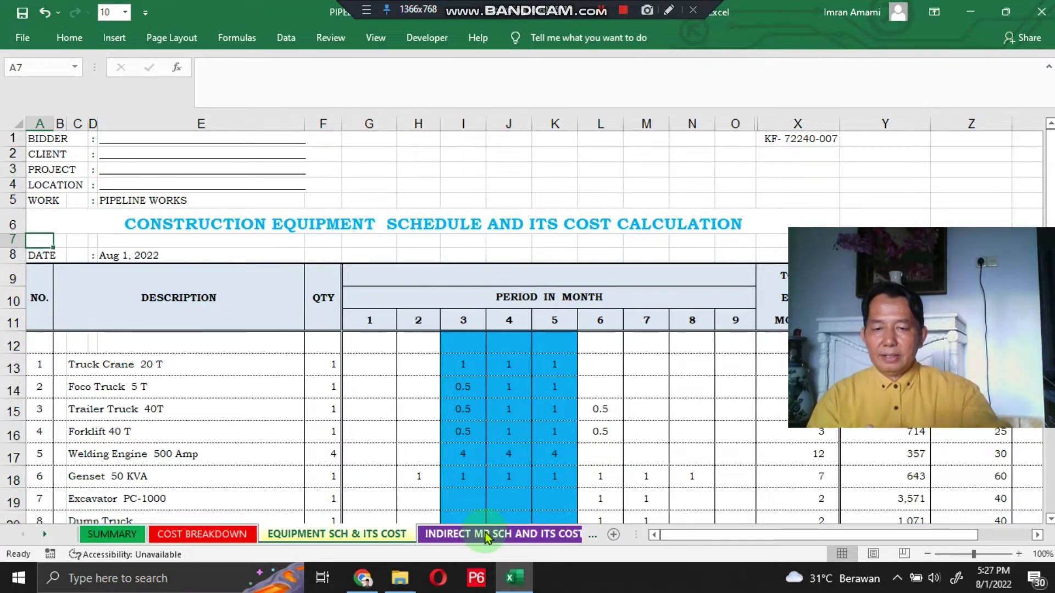
click(485, 536)
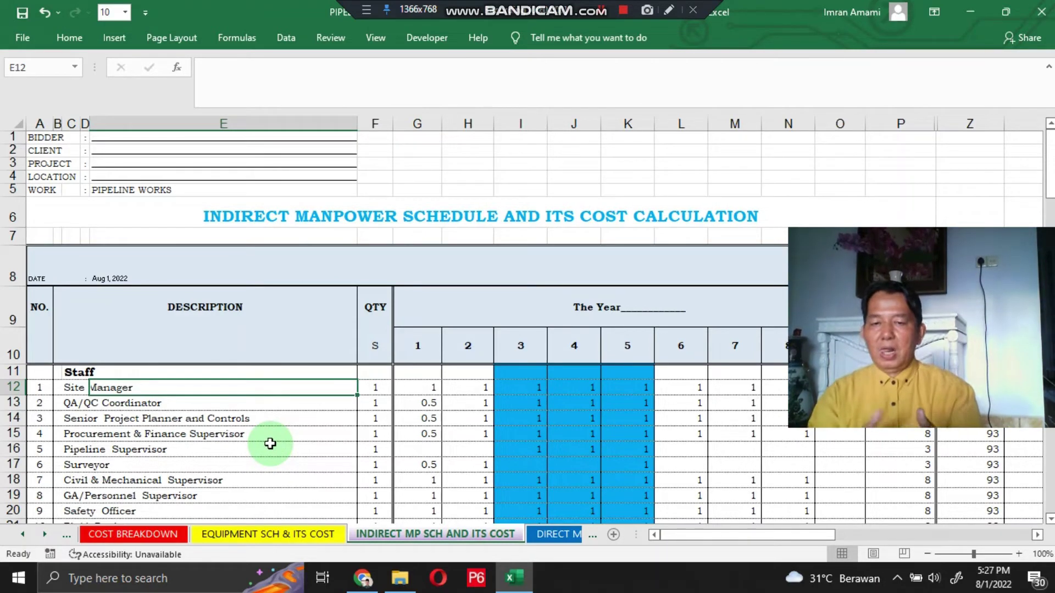
click(557, 536)
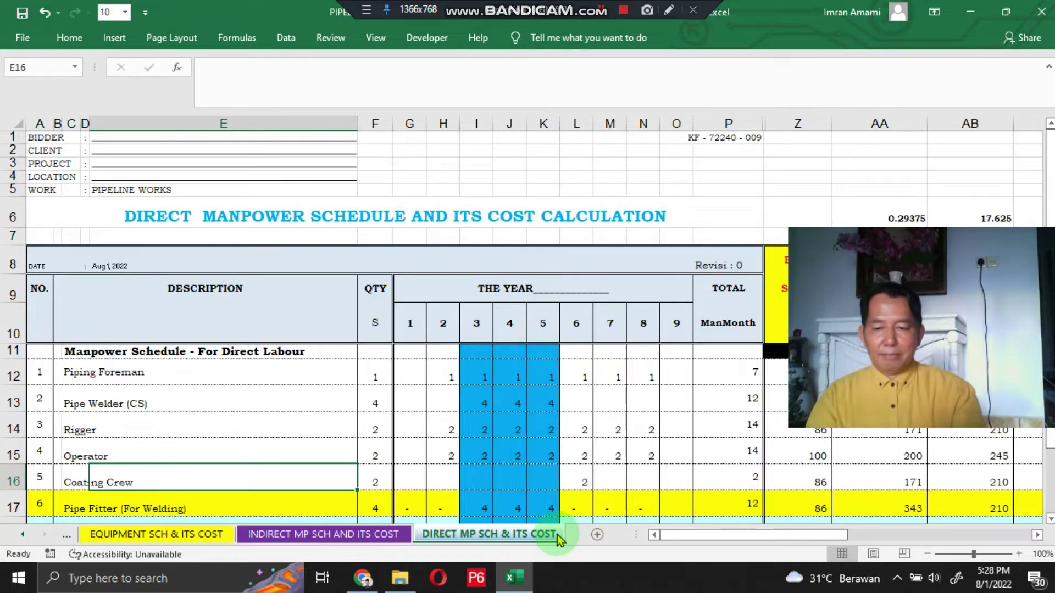
Step: Go back to the SUMMARY sheet and inspect the formula behind the Direct Material cost
key(ctrl+Page_Up)
key(ctrl+Page_Up)
key(ctrl+Page_Up)
key(ctrl+Page_Up)
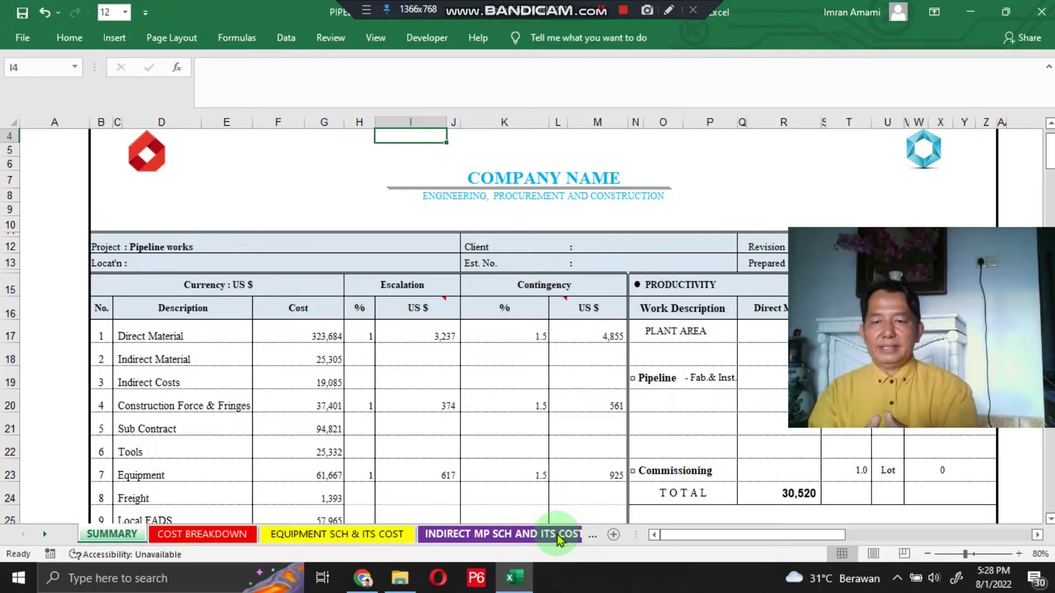
click(558, 536)
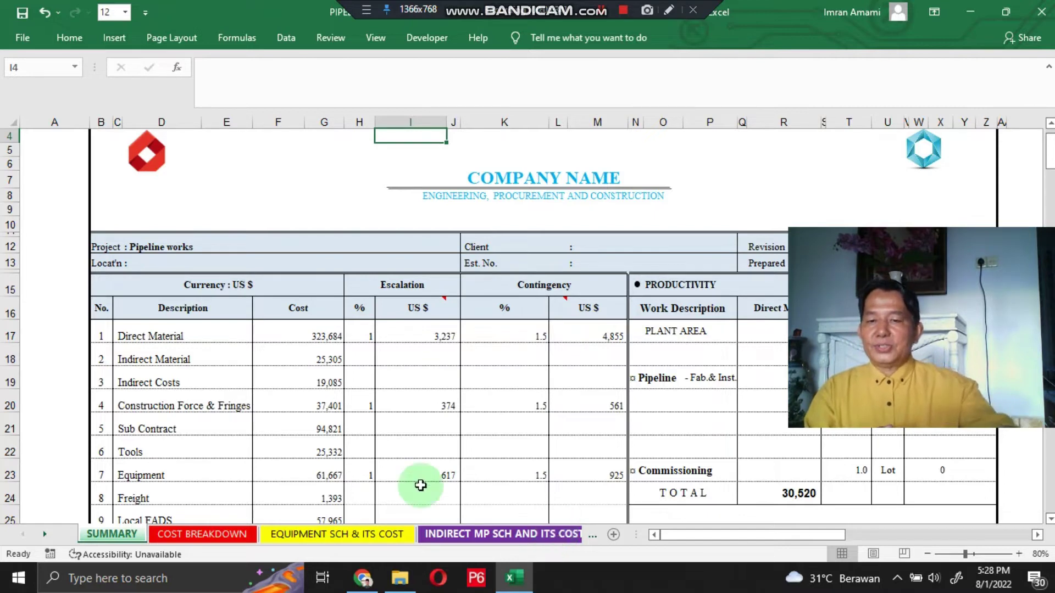
click(318, 335)
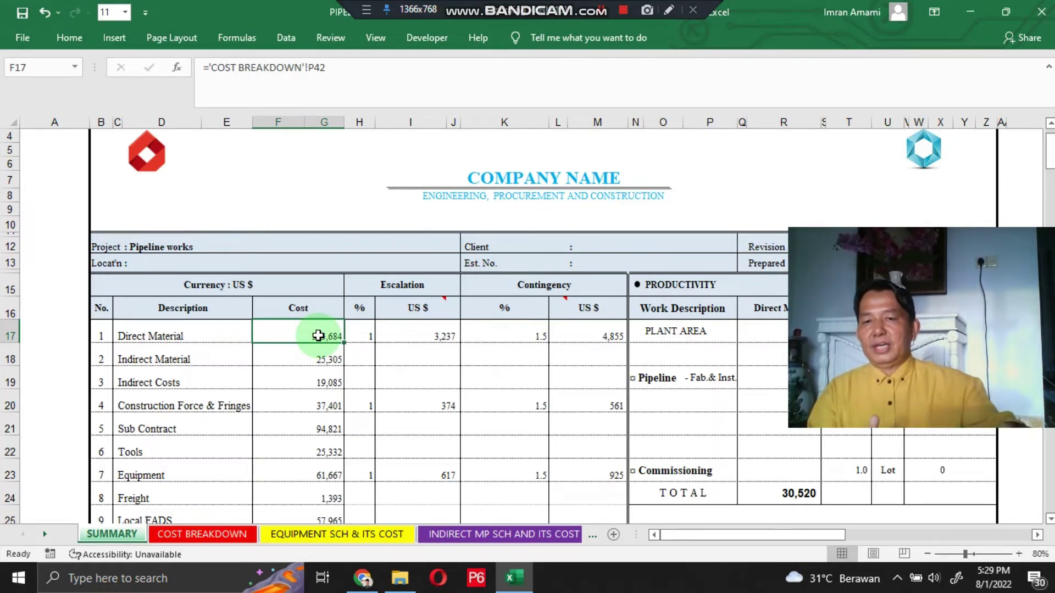
Step: Review the Direct Material items on the COST BREAKDOWN sheet down to the 8" Schedule 40 CS pipes
click(193, 535)
scroll(252, 421, up, 10)
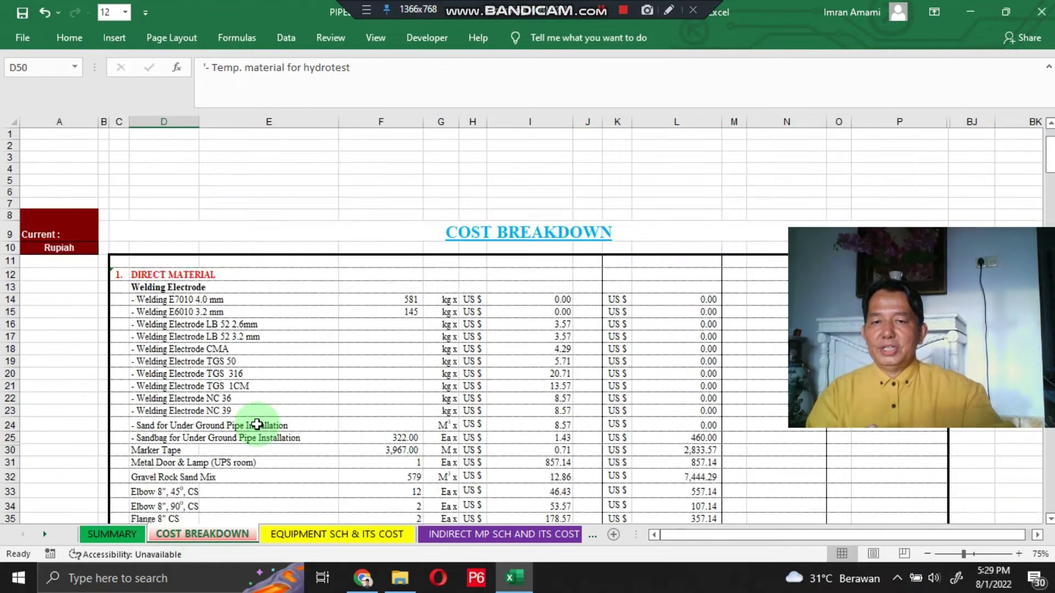
scroll(257, 425, down, 3)
click(315, 429)
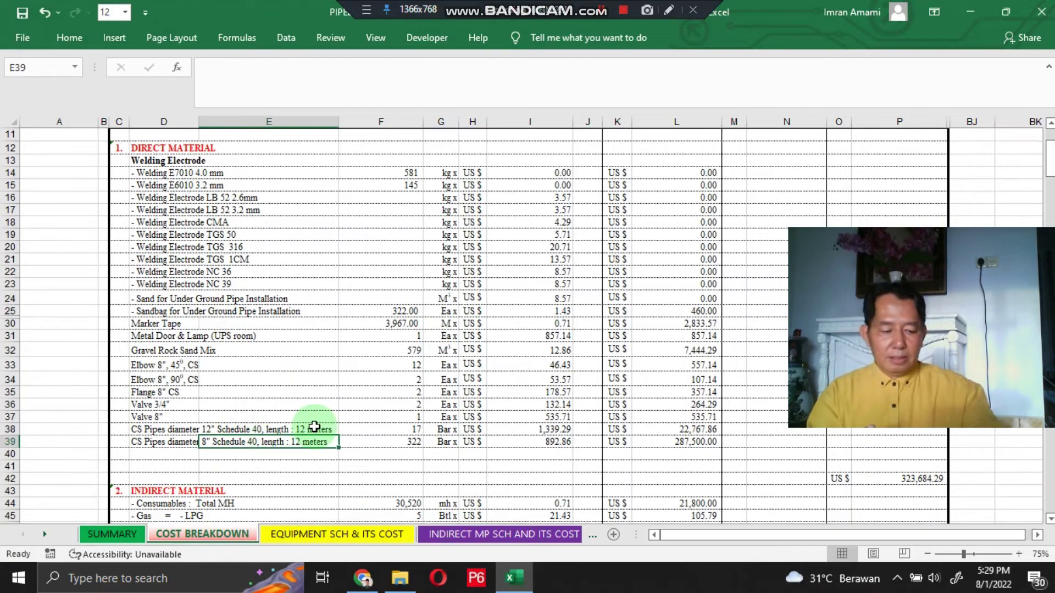
key(Right)
key(Right)
key(Right)
key(Down)
key(Down)
key(Down)
key(Left)
key(Left)
key(Left)
key(Left)
key(Left)
key(Left)
key(Left)
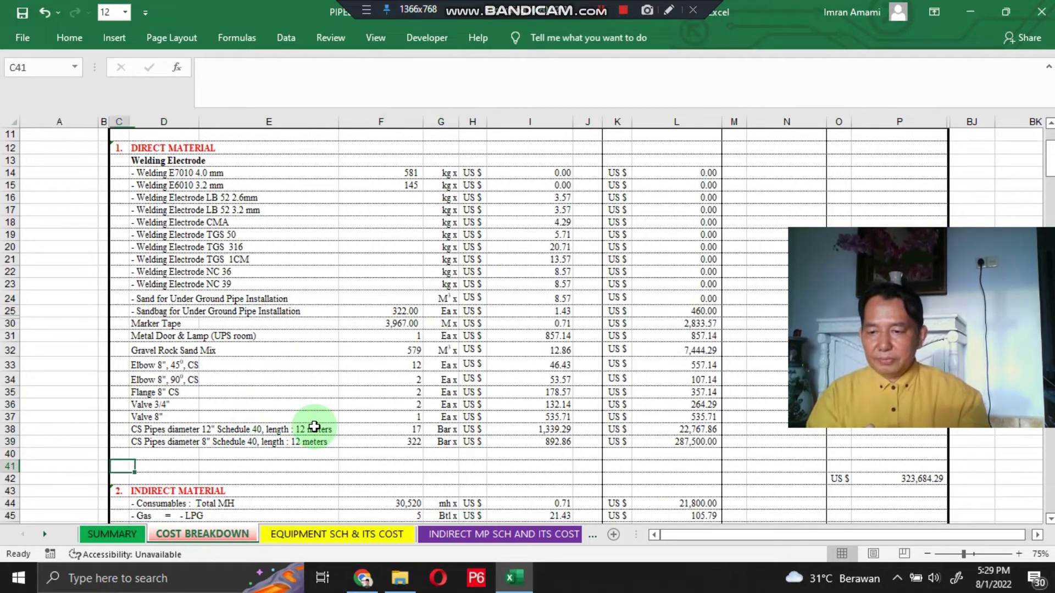
Step: Follow row 42 of the COST BREAKDOWN sheet across to the Direct Material total
key(Down)
key(Right)
key(Right)
key(Right)
key(Right)
key(Right)
key(Right)
key(Right)
key(Right)
key(Right)
key(Right)
key(Right)
key(Right)
key(Right)
key(Right)
key(Right)
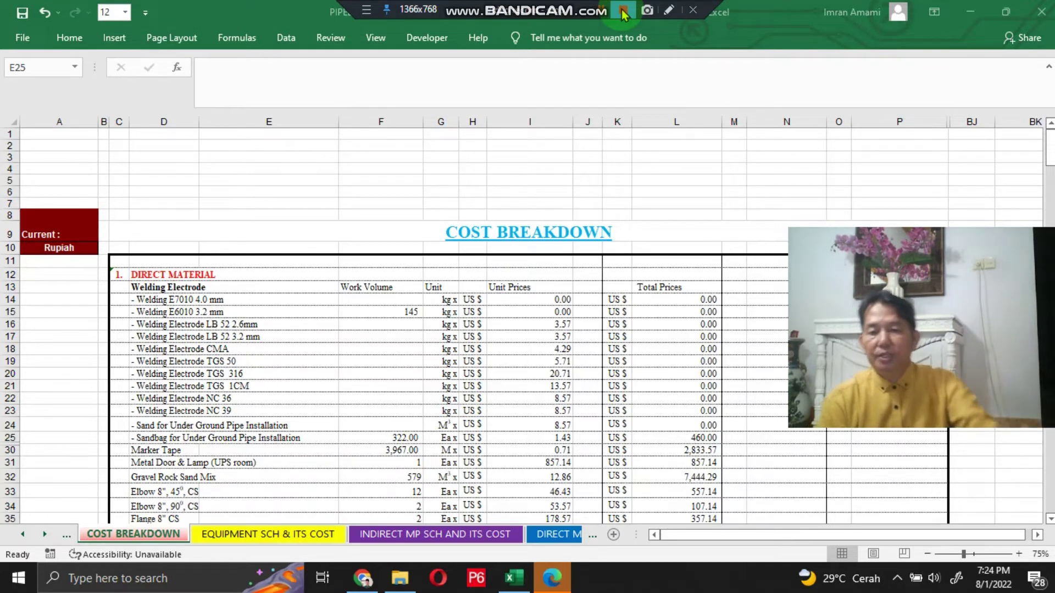
Step: Inspect the work volume, unit price and total price formulas of the underground pipe sandbag item in row 25
click(382, 440)
click(396, 438)
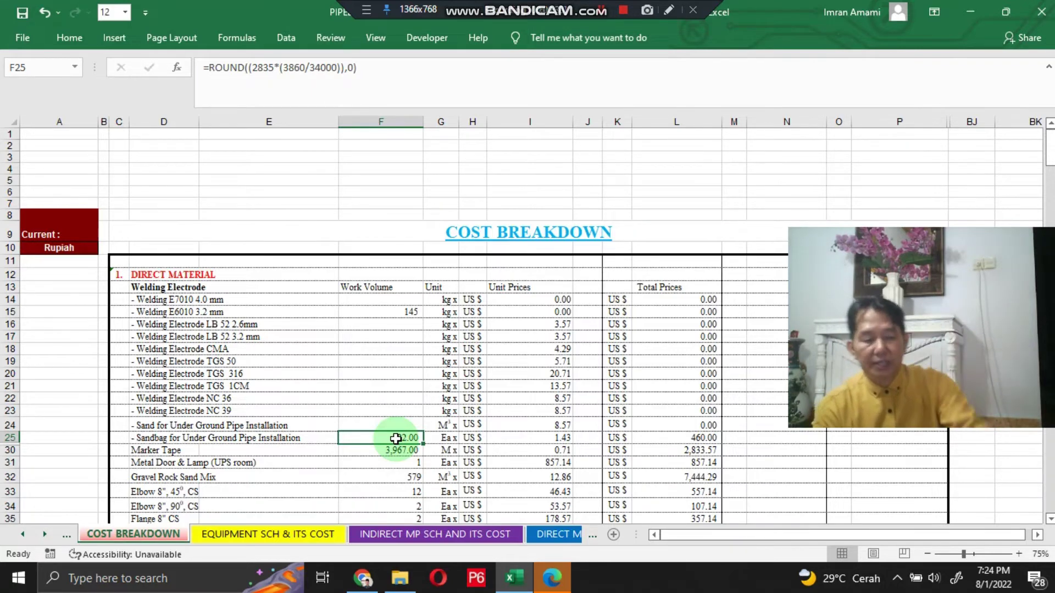
key(Right)
key(Right)
key(Right)
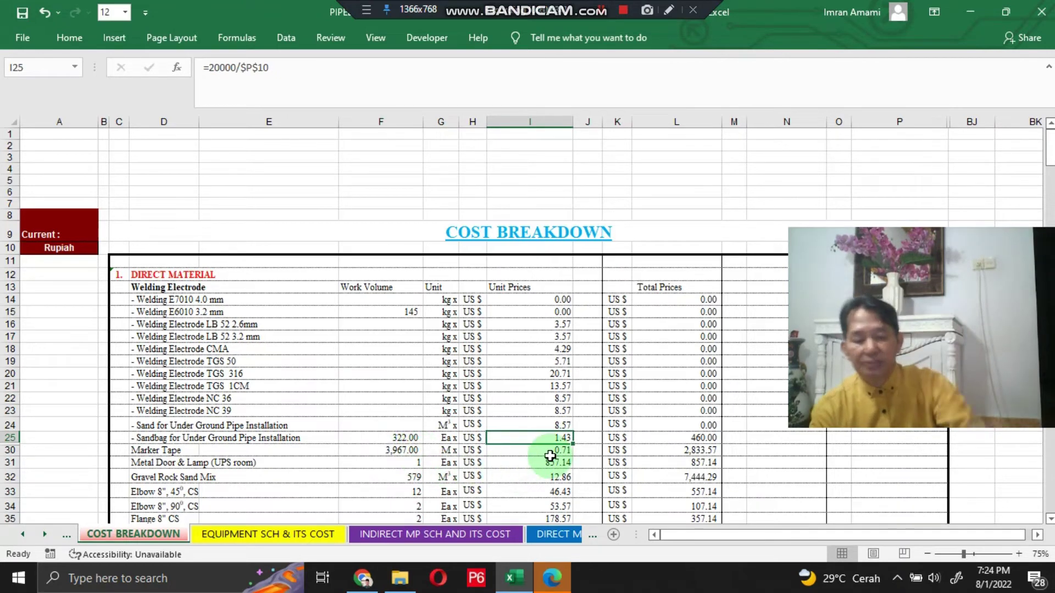
key(Right)
key(Right)
key(Right)
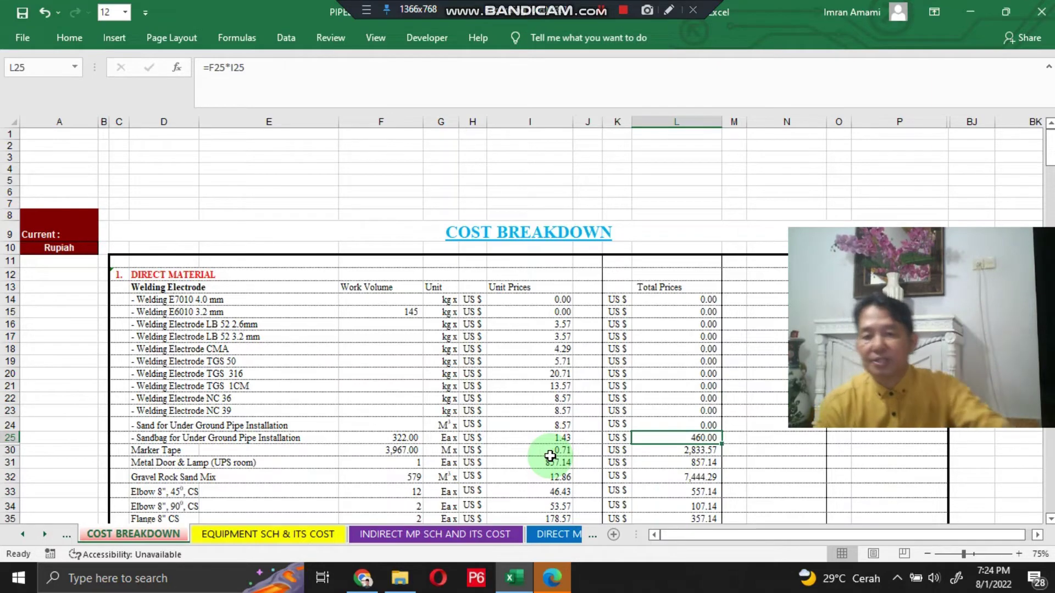
Step: Open the equipment schedule sheet and go to the first equipment items at the start of its table
click(301, 536)
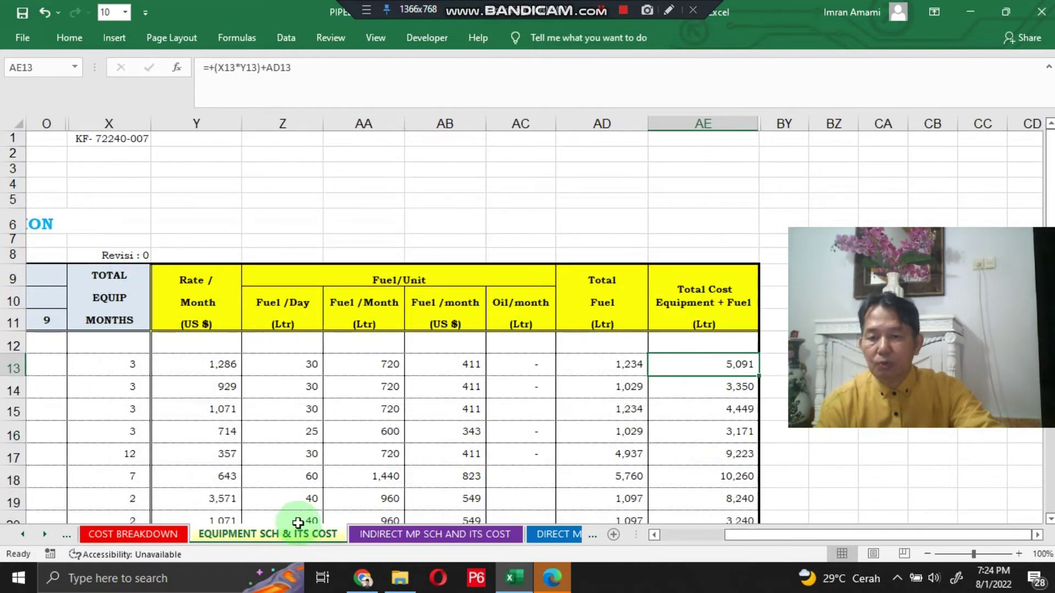
click(265, 410)
key(Left)
key(Left)
key(Left)
key(Left)
key(Left)
key(Left)
key(Left)
key(Left)
key(Left)
key(Left)
key(Left)
key(Left)
key(Left)
key(Left)
key(Left)
key(Left)
key(Left)
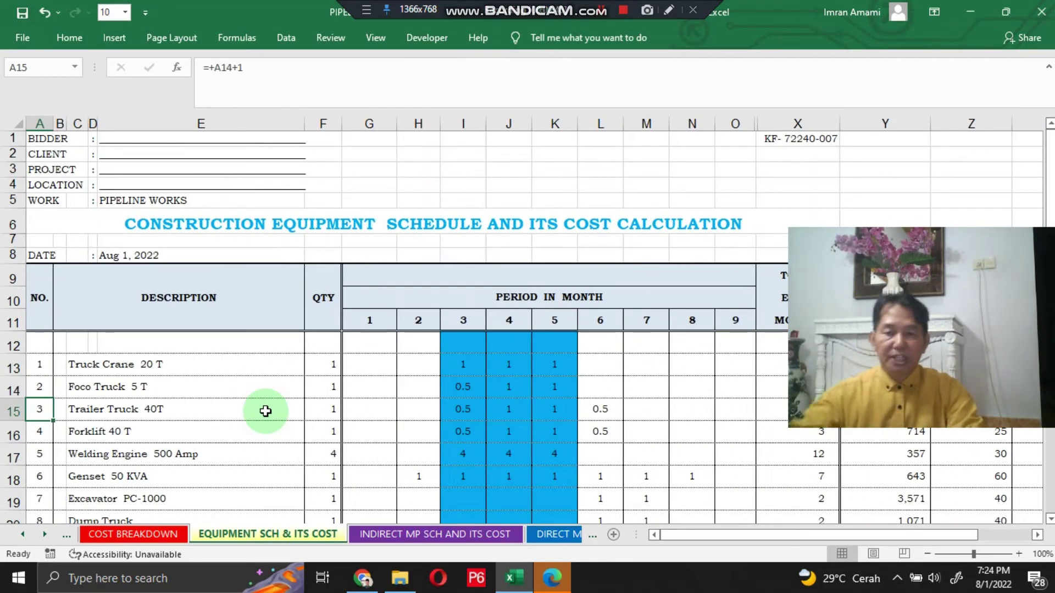
key(Up)
key(Up)
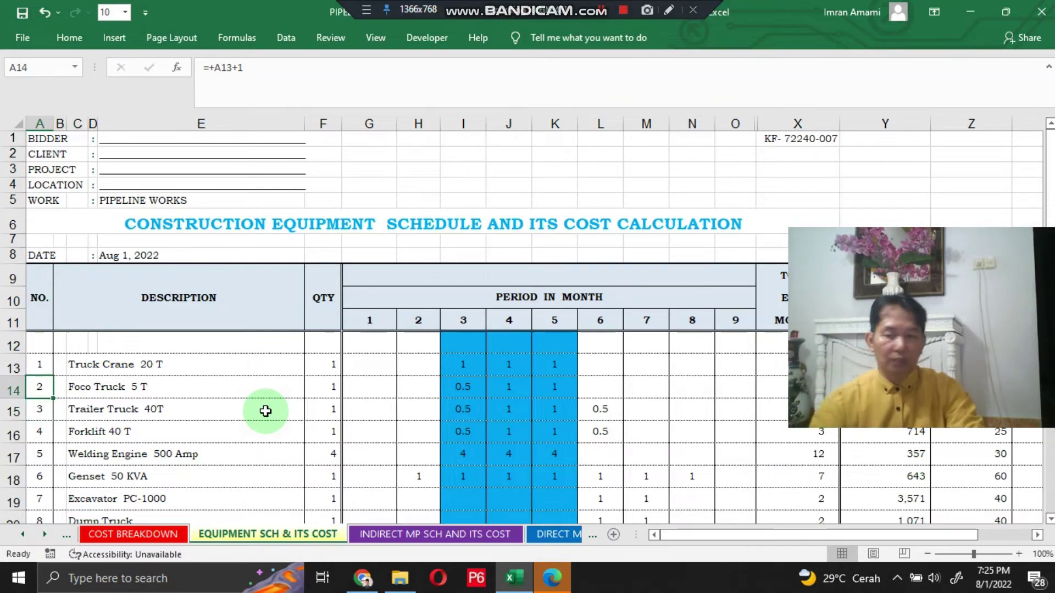
Step: Follow the Truck Crane 20 T row across the monthly periods to its Rate / Month value
key(Right)
key(Right)
key(Right)
key(Right)
key(Right)
key(Right)
key(Right)
key(Right)
key(Right)
key(Right)
key(Right)
key(Right)
key(Right)
key(Right)
key(Right)
key(Right)
key(Right)
key(Right)
key(Right)
key(Right)
key(Right)
key(Right)
key(Right)
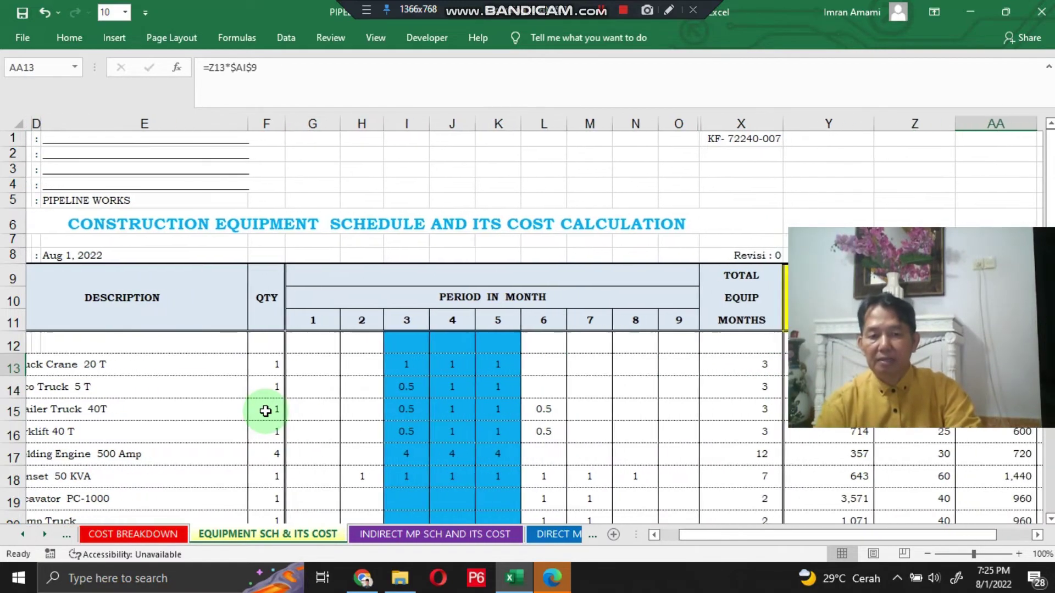
key(Left)
key(Left)
key(Left)
key(Left)
key(Left)
key(Left)
key(Left)
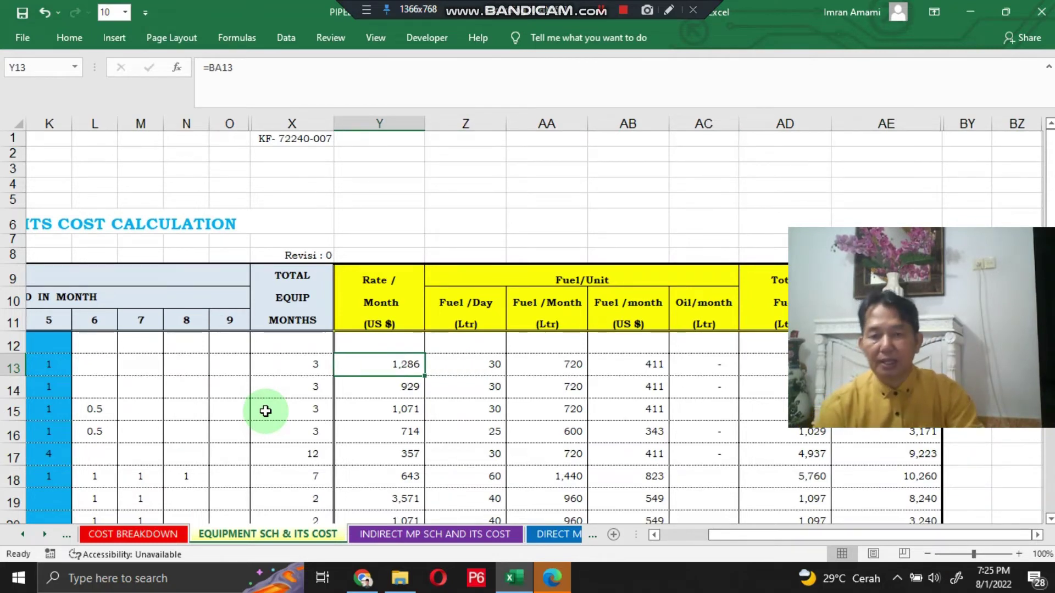
Step: Inspect the Truck Crane 20 T fuel per day, fuel per month and oil per month formulas
key(Right)
key(Right)
key(Right)
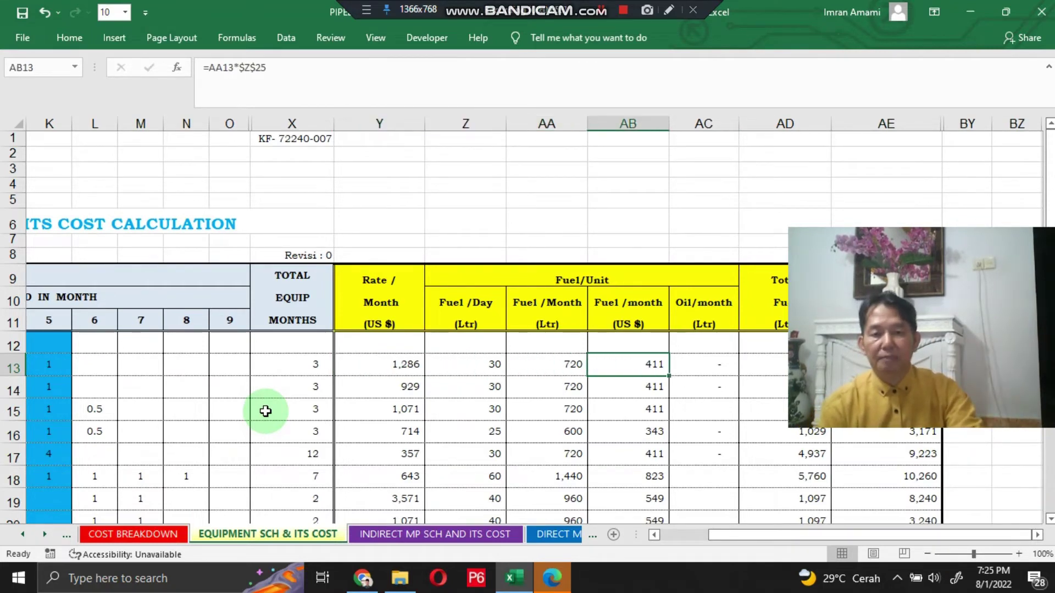
key(Left)
key(Right)
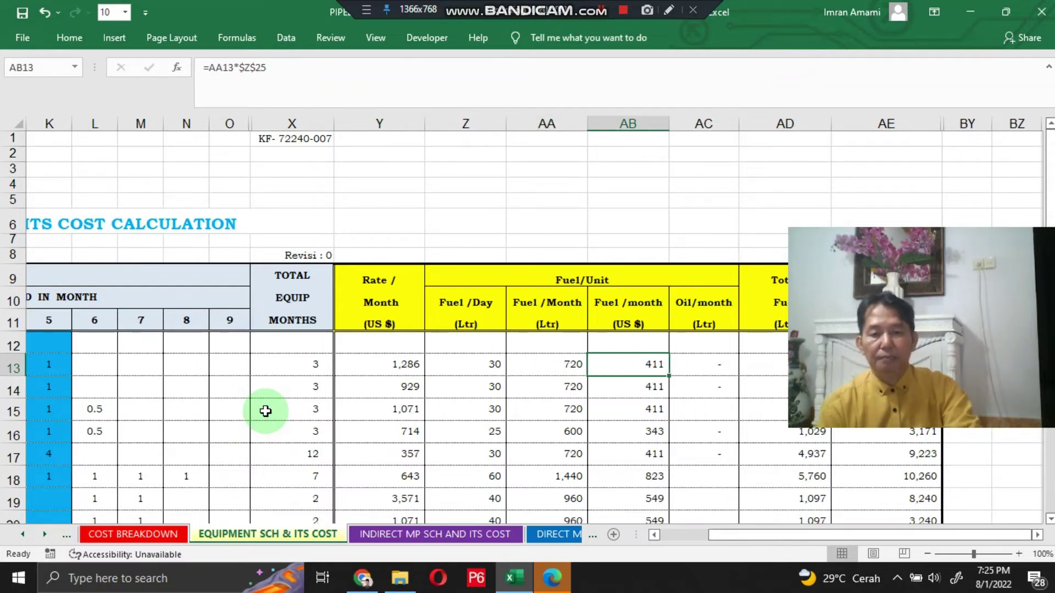
key(Right)
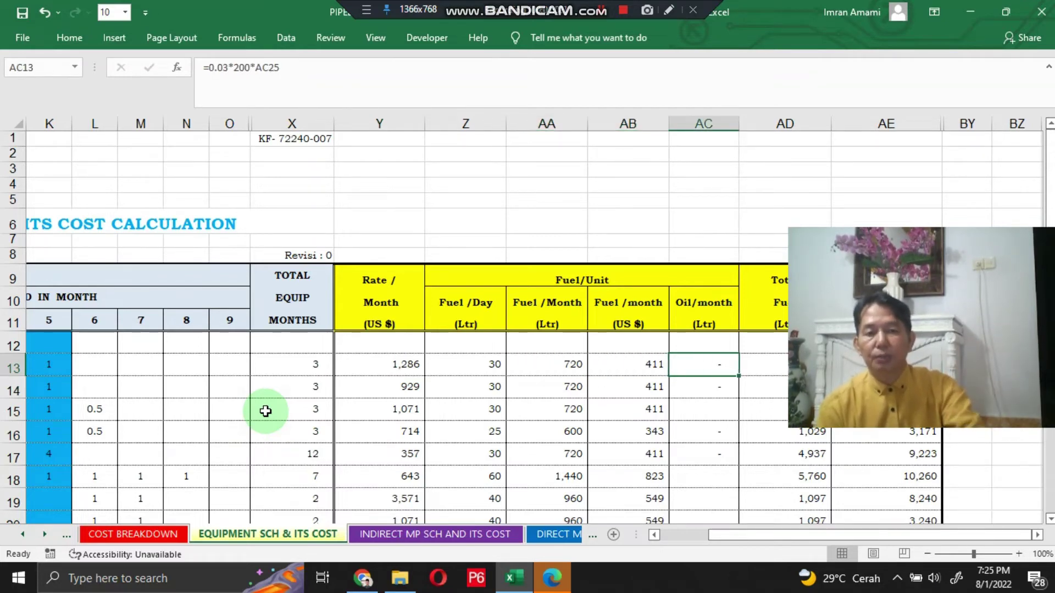
Step: Inspect the Truck Crane 20 T total fuel formula and continue past its total equipment and fuel cost to the table's end
key(Right)
key(Right)
key(Right)
key(Right)
key(Right)
key(Right)
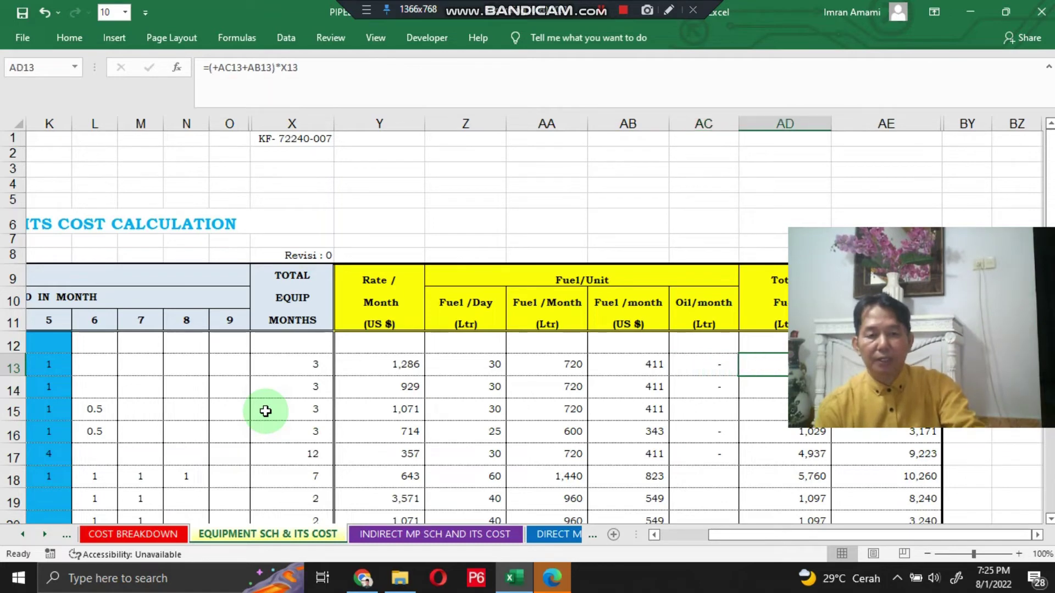
key(Right)
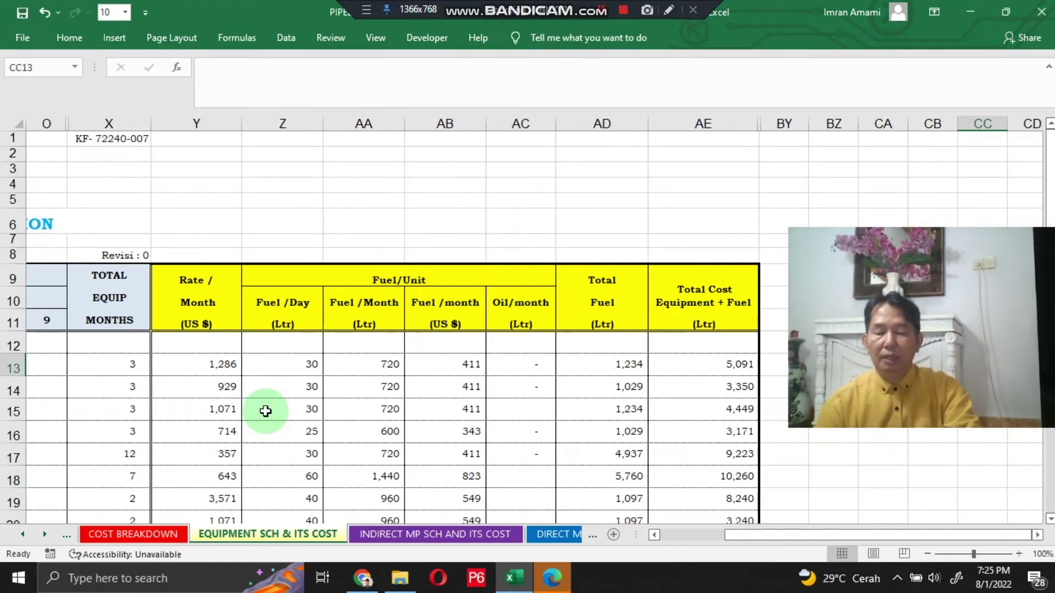
Step: Open the indirect manpower schedule sheet and go to the start of the Site Manager row
key(ctrl+Page_Down)
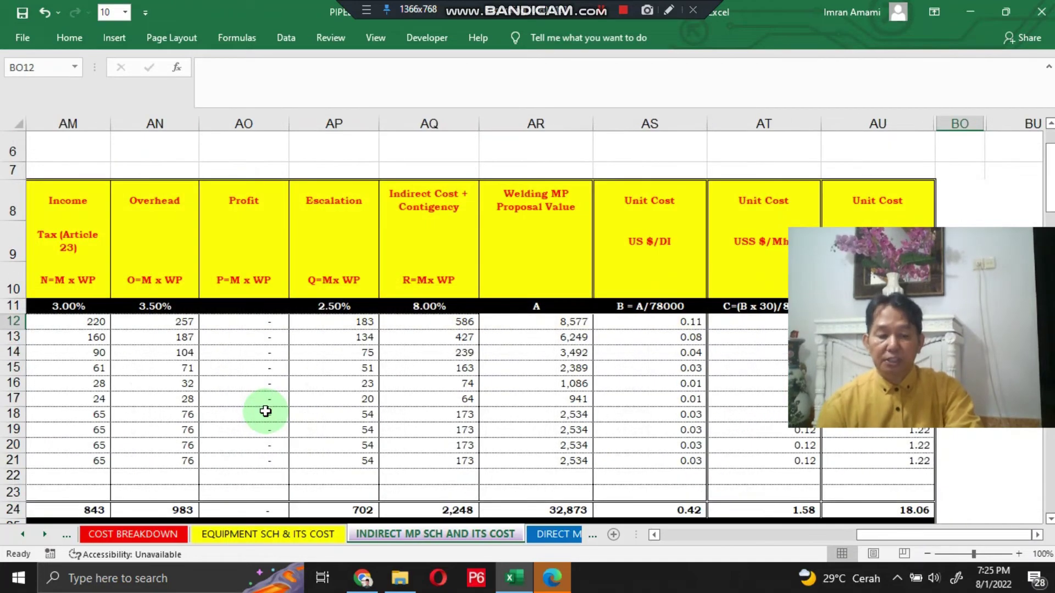
key(Left)
key(Left)
key(Left)
key(Left)
key(Left)
key(Left)
key(Left)
key(Left)
key(Left)
key(Left)
key(Left)
key(Left)
key(Left)
key(Left)
key(Left)
key(Left)
key(Left)
key(Left)
key(Left)
key(Left)
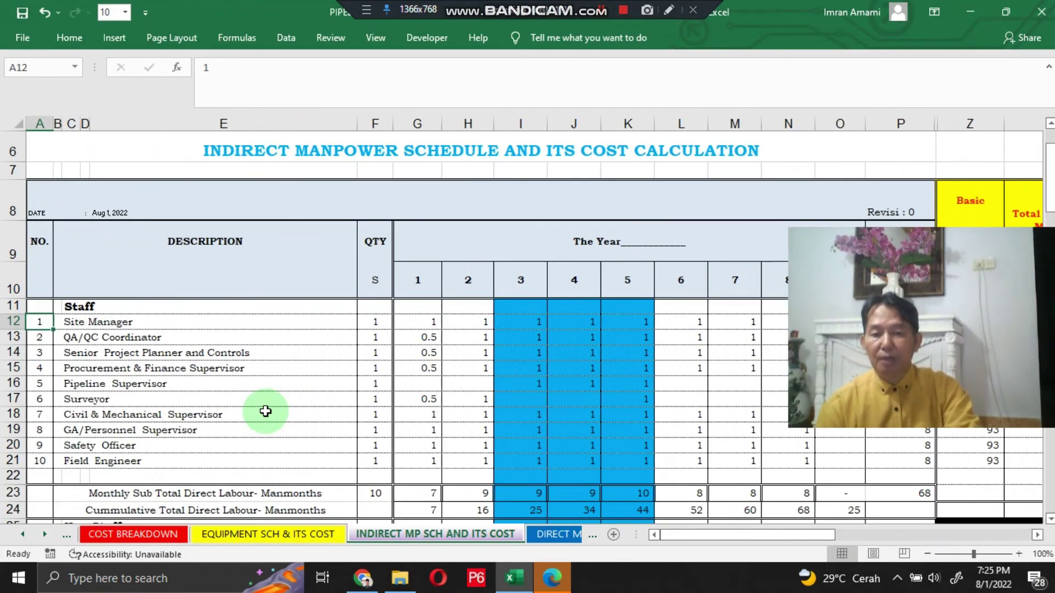
Step: Follow the Site Manager row across the monthly periods and basic salary to the leave allowances formula
key(Right)
key(Right)
key(Right)
key(Right)
key(Right)
key(Right)
key(Right)
key(Right)
key(Right)
key(Right)
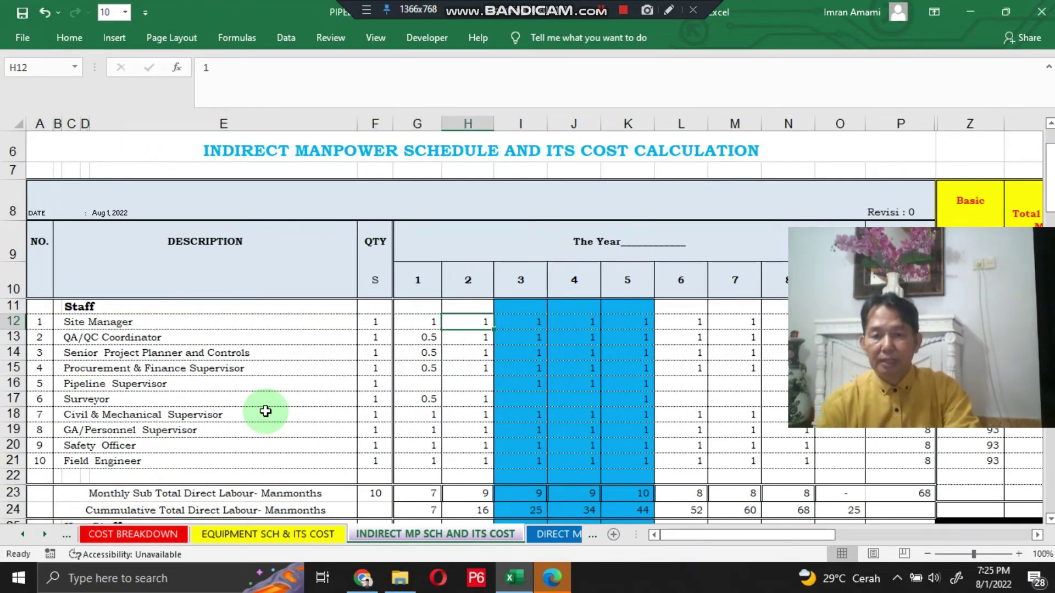
key(Right)
key(Right)
key(Right)
key(Right)
key(Right)
key(Right)
key(Right)
key(Right)
key(Right)
key(Right)
key(Right)
key(Right)
key(Right)
key(Right)
key(Right)
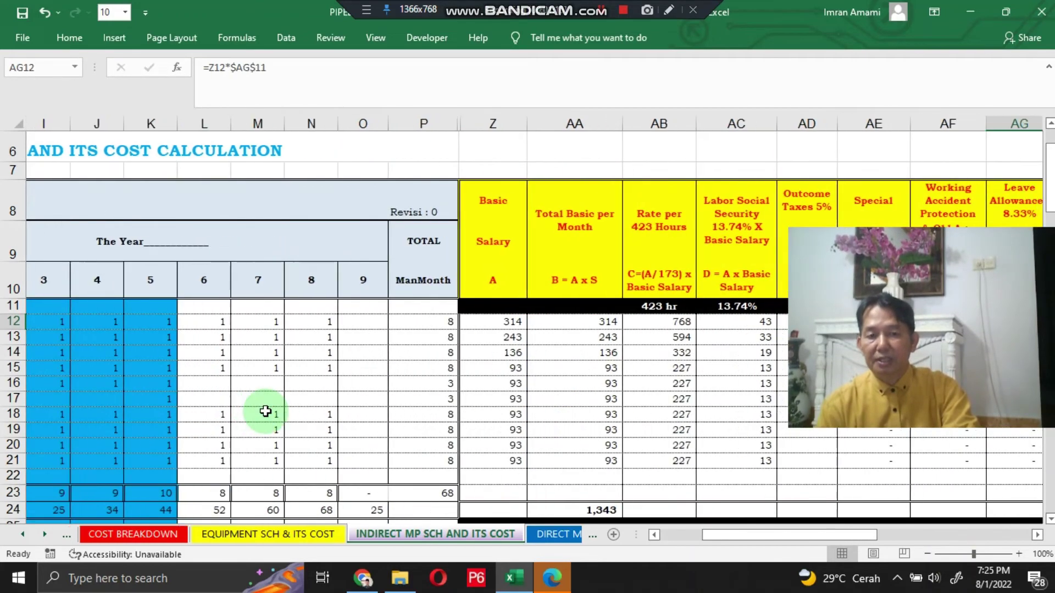
Step: Go back along the Site Manager row to inspect the Rate per 423 Hours formula
key(Right)
key(Left)
key(Left)
key(Left)
key(Left)
key(Left)
key(Left)
key(Left)
key(Left)
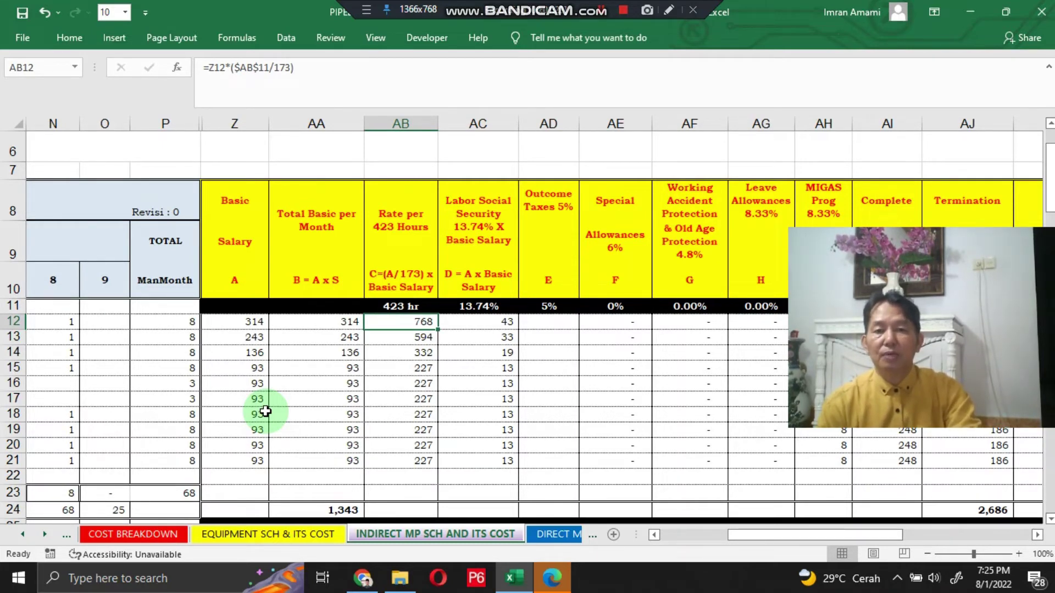
Step: Follow the Site Manager row through the allowance, grand total and overhead columns to the unit cost per DI formula
key(Right)
key(Right)
key(Right)
key(Right)
key(Right)
key(Right)
key(Right)
key(Right)
key(Right)
key(Right)
key(Right)
key(Right)
key(Right)
key(Right)
key(Right)
key(Right)
key(Right)
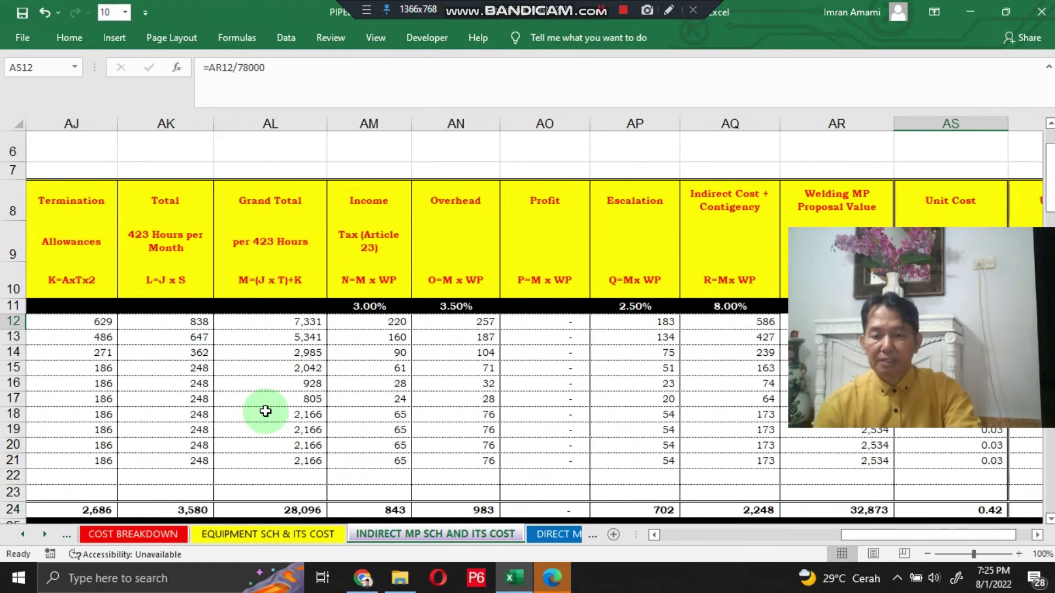
Step: Go back along the Site Manager row past the labor social security and basic salary columns to month 9
key(Left)
key(Left)
key(Left)
key(Left)
key(Left)
key(Left)
key(Left)
key(Left)
key(Left)
key(Left)
key(Left)
key(Left)
key(Left)
key(Left)
key(Left)
key(Left)
key(Left)
key(Left)
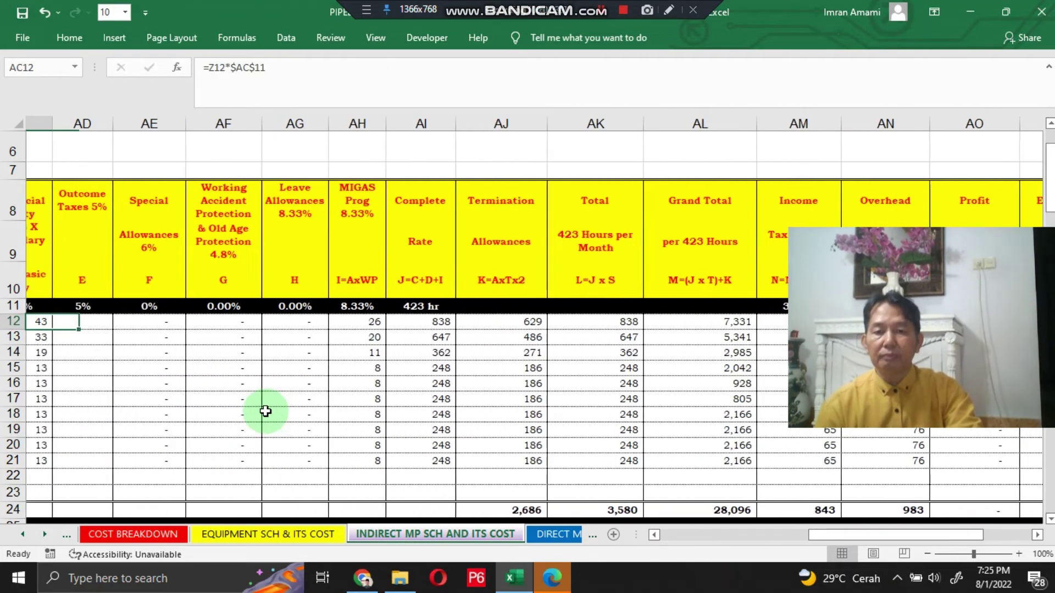
key(Left)
key(Left)
key(Left)
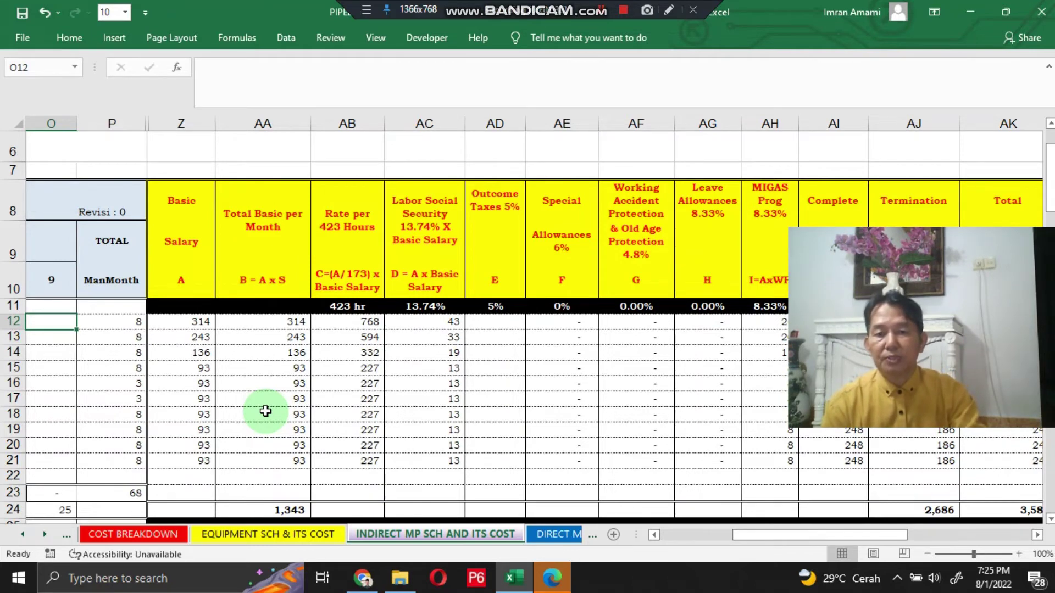
Step: Examine the Site Manager's salary, social security and special allowance columns up to the working accident protection formula
key(Right)
key(Right)
key(Right)
key(Right)
key(Right)
key(Right)
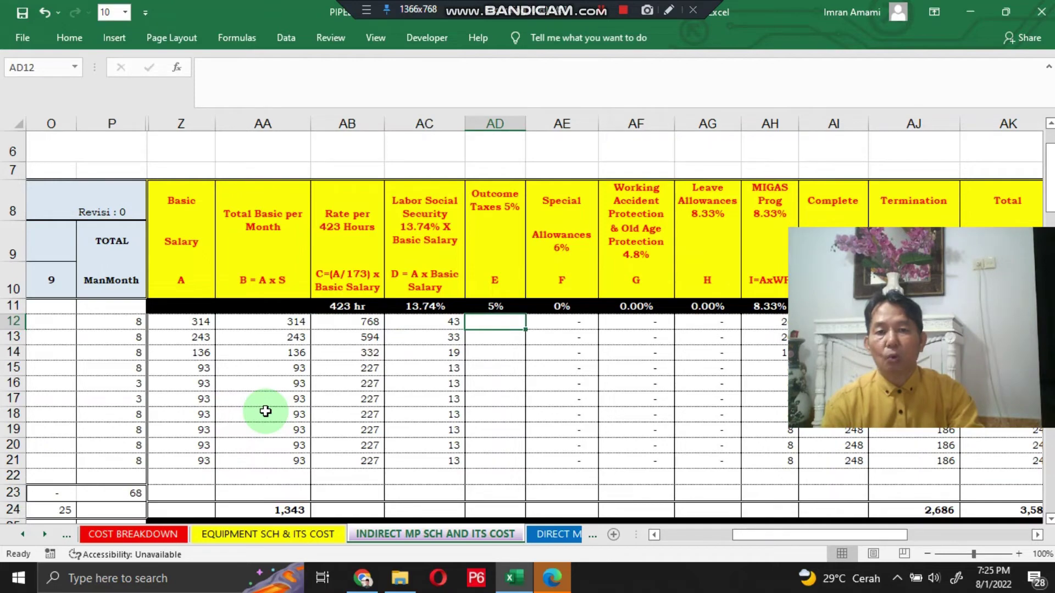
key(Right)
key(Right)
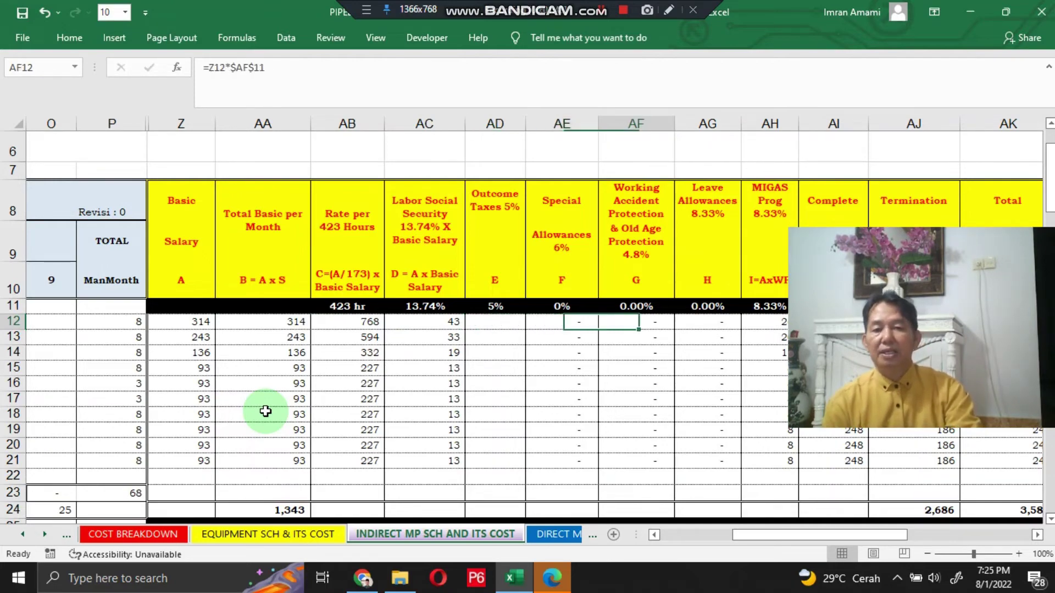
Step: Follow the Site Manager row through the proposal value and unit cost columns to beyond the table's end
key(Right)
key(Right)
key(Right)
key(Right)
key(Right)
key(Right)
key(Right)
key(Right)
key(Right)
key(Right)
key(Right)
key(Right)
key(Right)
key(Right)
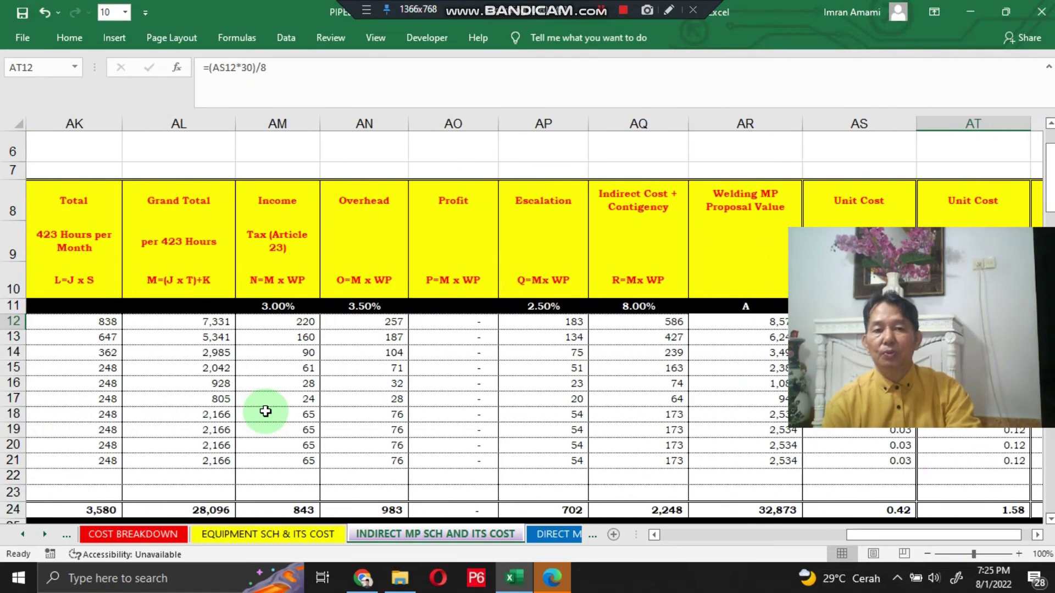
key(Right)
key(Right)
key(Right)
key(Right)
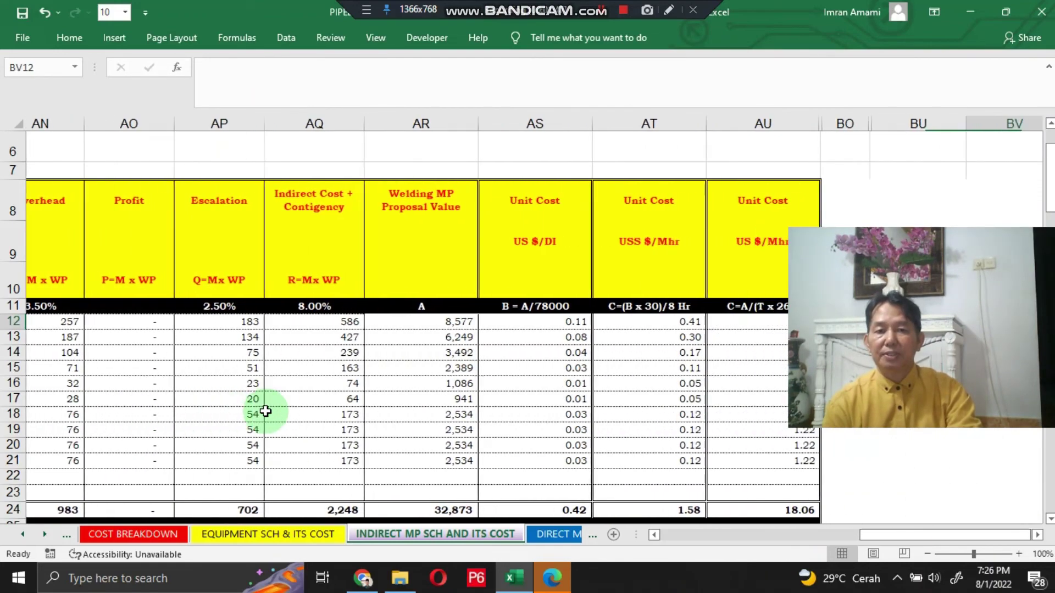
Step: Return from beyond the table's end to the Site Manager's escalation formula
key(Left)
key(Left)
key(Left)
key(Left)
key(Left)
key(Left)
key(Left)
key(Left)
key(Left)
key(Left)
key(Left)
key(Left)
key(Left)
key(Left)
key(Left)
key(Left)
key(Left)
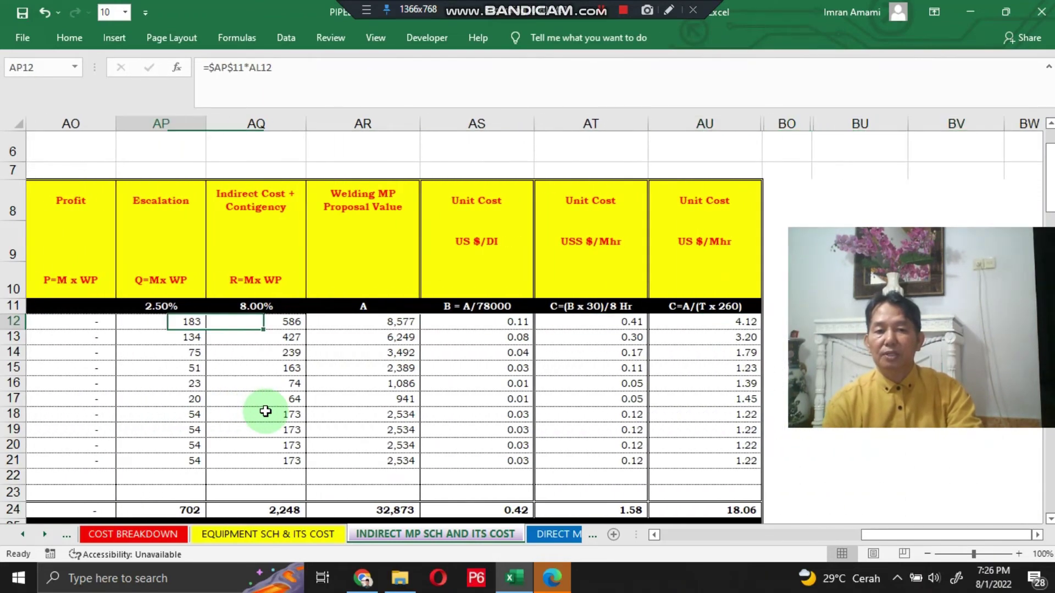
Step: Open the direct manpower schedule sheet and follow the Pipe Welder (CS) row to its grand total per 423 hours formula
key(ctrl+Page_Down)
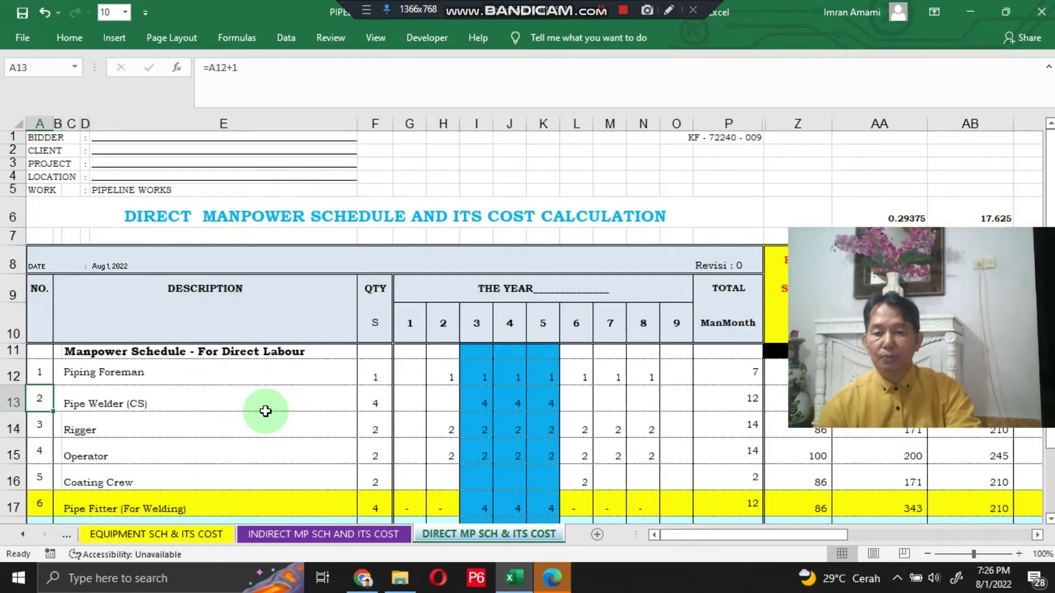
key(Right)
key(Right)
key(Right)
key(Right)
key(Right)
key(Right)
key(Right)
key(Right)
key(Right)
key(Right)
key(Right)
key(Right)
key(Right)
key(Right)
key(Right)
key(Right)
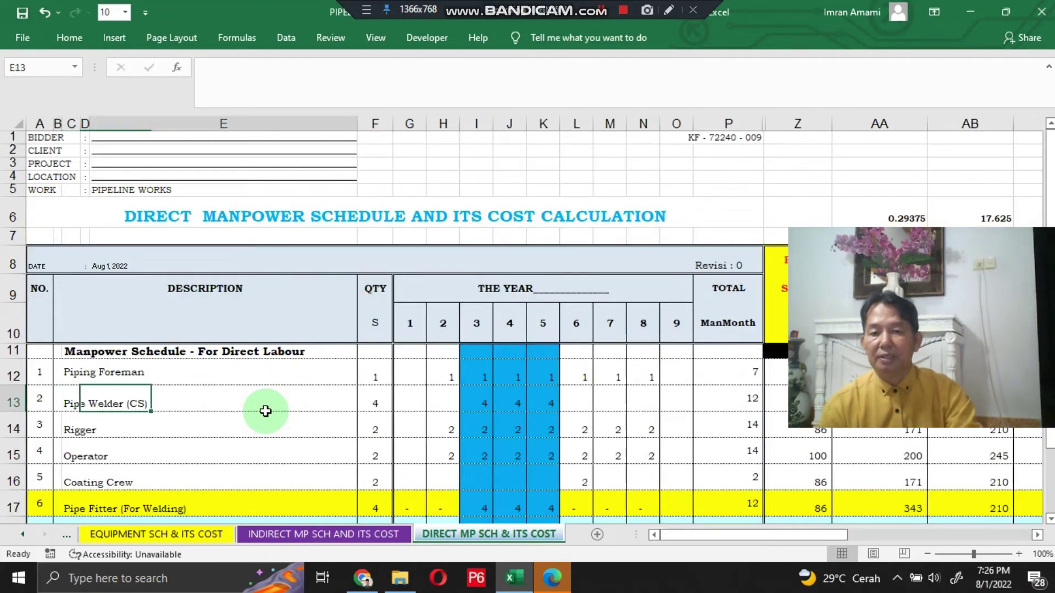
key(Right)
key(Right)
key(Right)
key(Right)
key(Right)
key(Right)
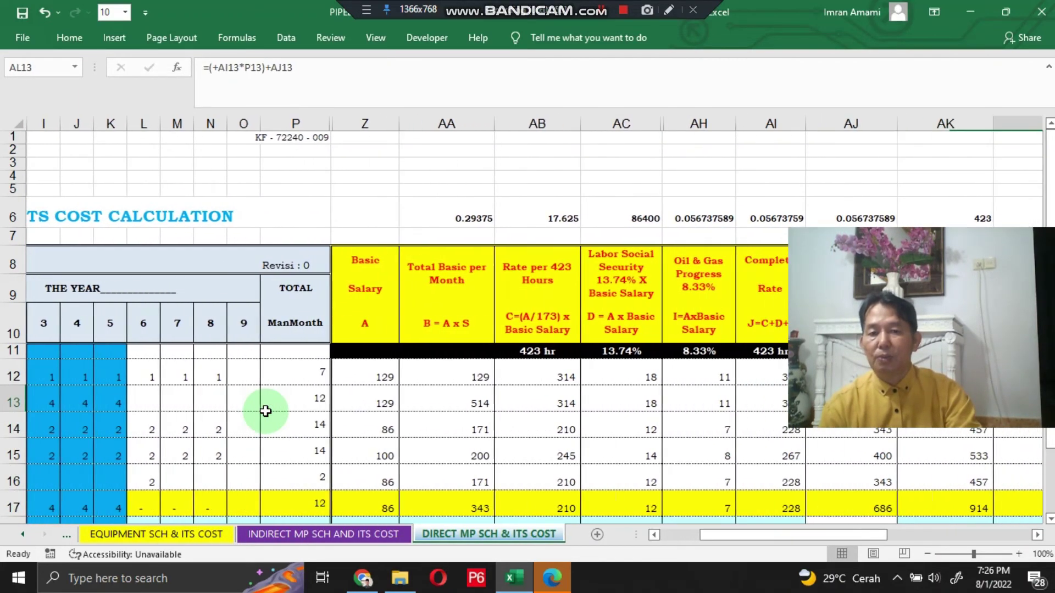
Step: Go back along the Pipe Welder row from the grand total to month 7
key(Left)
key(Left)
key(Left)
key(Left)
key(Left)
key(Left)
key(Left)
key(Left)
key(Left)
key(Left)
key(Left)
key(Left)
key(Left)
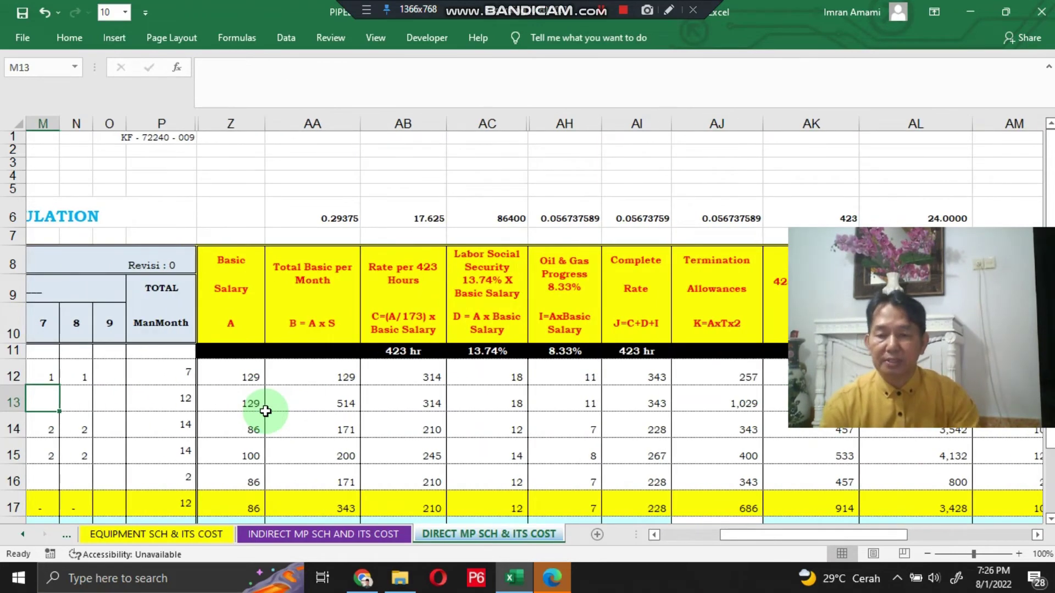
Step: Examine the Pipe Welder's basic salary, total basic per month and 423-hour rate up to the labor social security formula
key(Right)
key(Right)
key(Right)
key(Right)
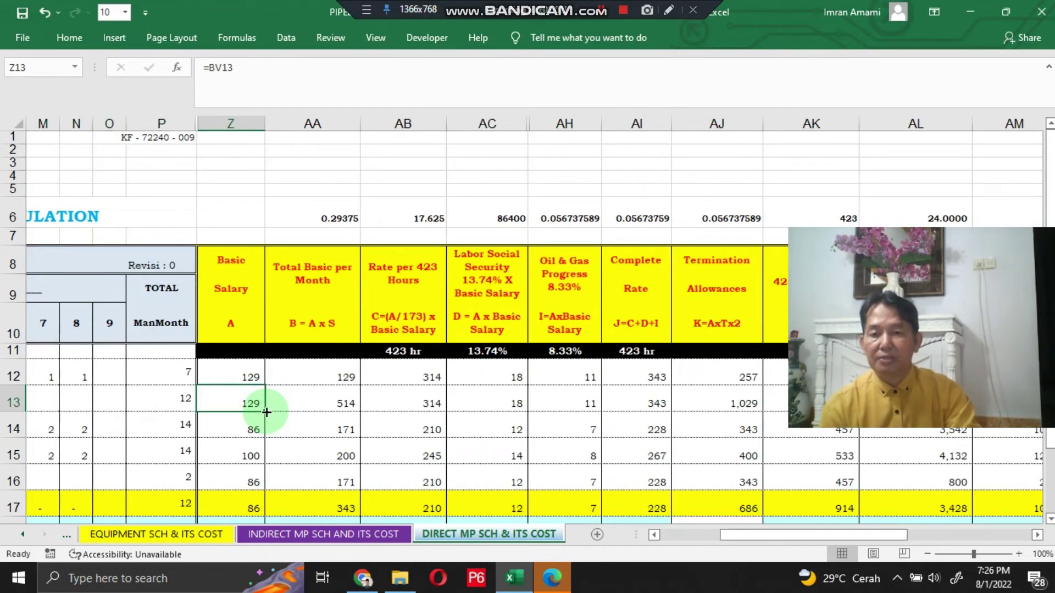
key(Right)
key(Right)
key(Right)
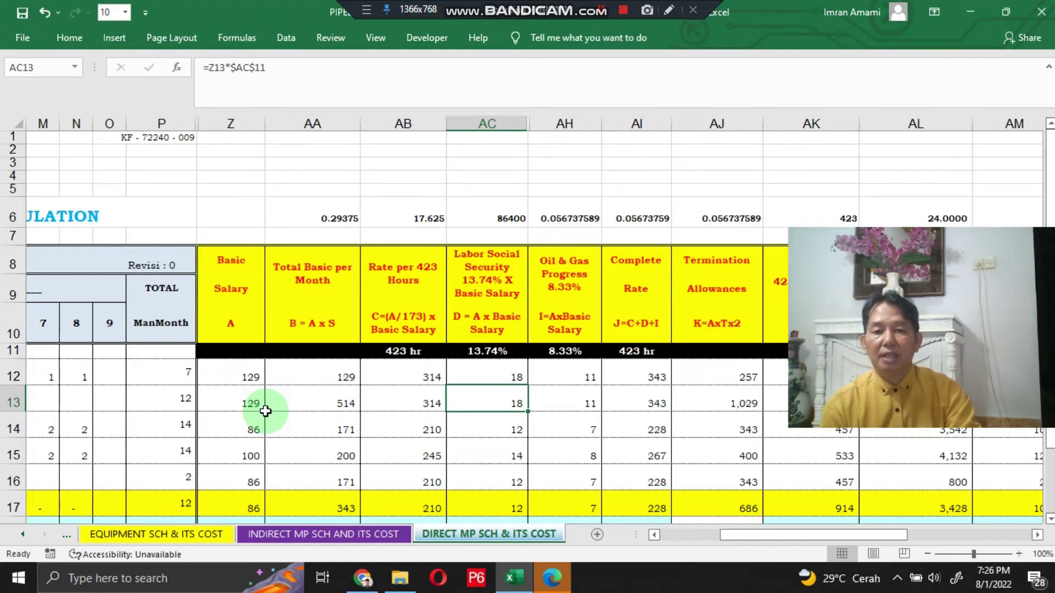
Step: Follow the Pipe Welder row through the termination, tax, overhead, proposal value and unit cost columns to beyond the table's end
key(Right)
key(Right)
key(Right)
key(Right)
key(Right)
key(Right)
key(Right)
key(Right)
key(Right)
key(Right)
key(Right)
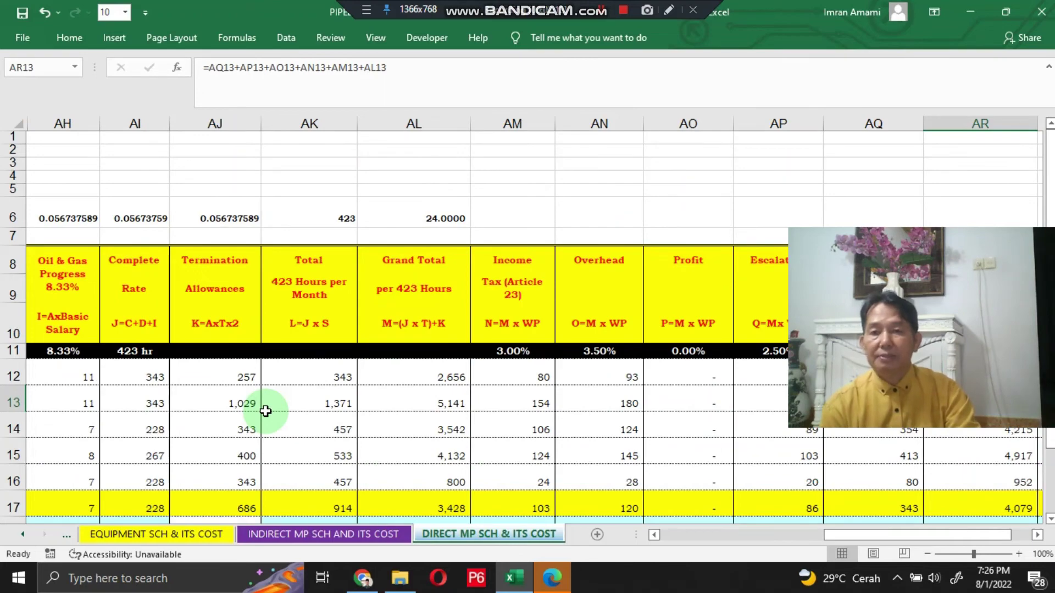
key(Right)
key(Right)
key(Right)
key(Right)
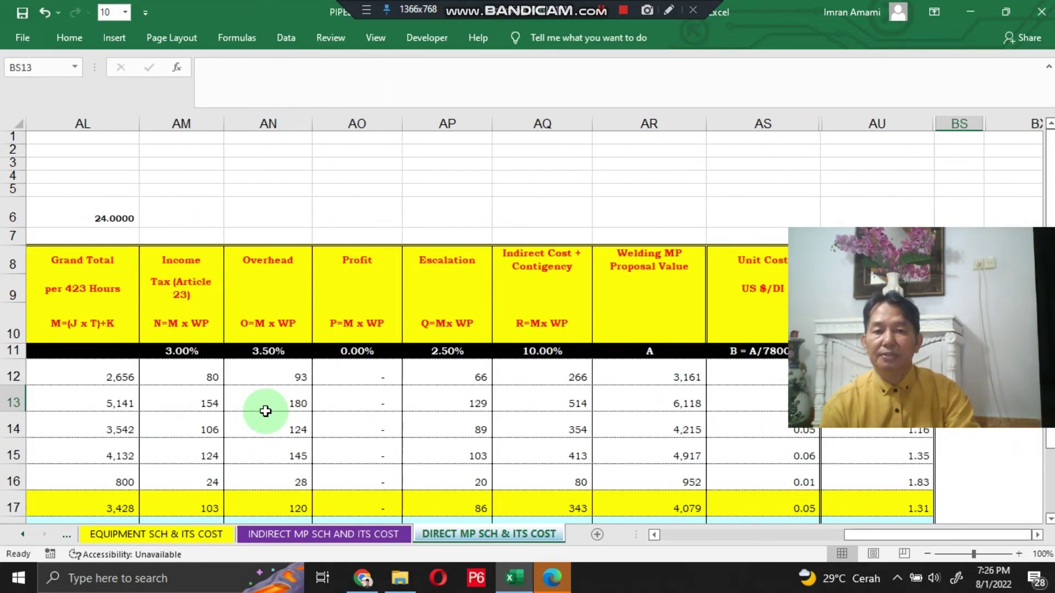
Step: Return from beyond the table's end to the Pipe Welder's total basic per month formula
click(266, 411)
scroll(265, 411, left, 5)
click(265, 411)
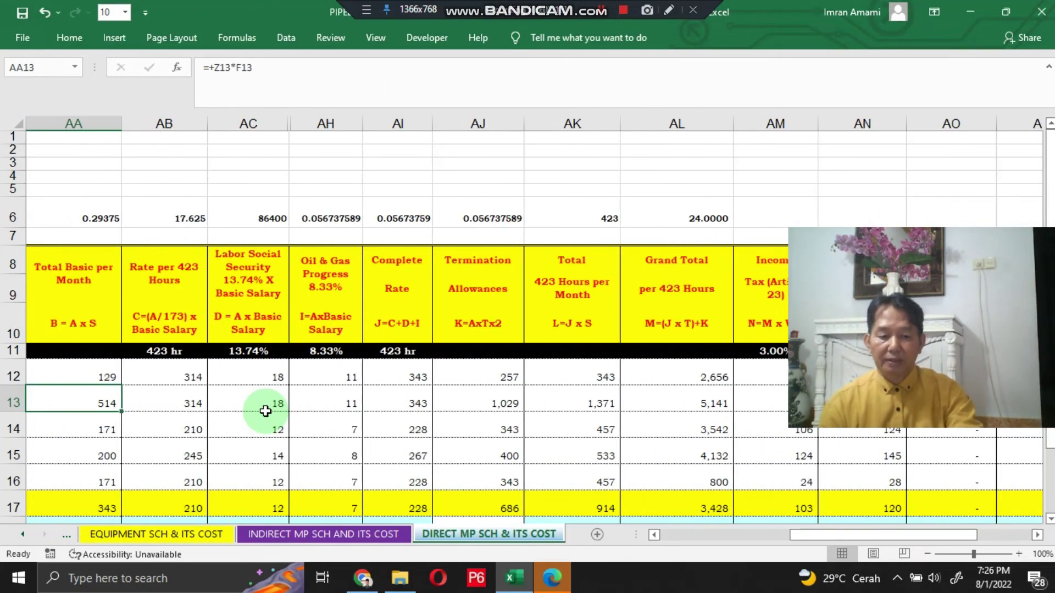
Step: Go back through the sheets to the Summary and reopen the Cost Breakdown sheet
key(ctrl+Page_Up)
key(ctrl+Page_Up)
key(ctrl+Page_Up)
key(ctrl+Page_Up)
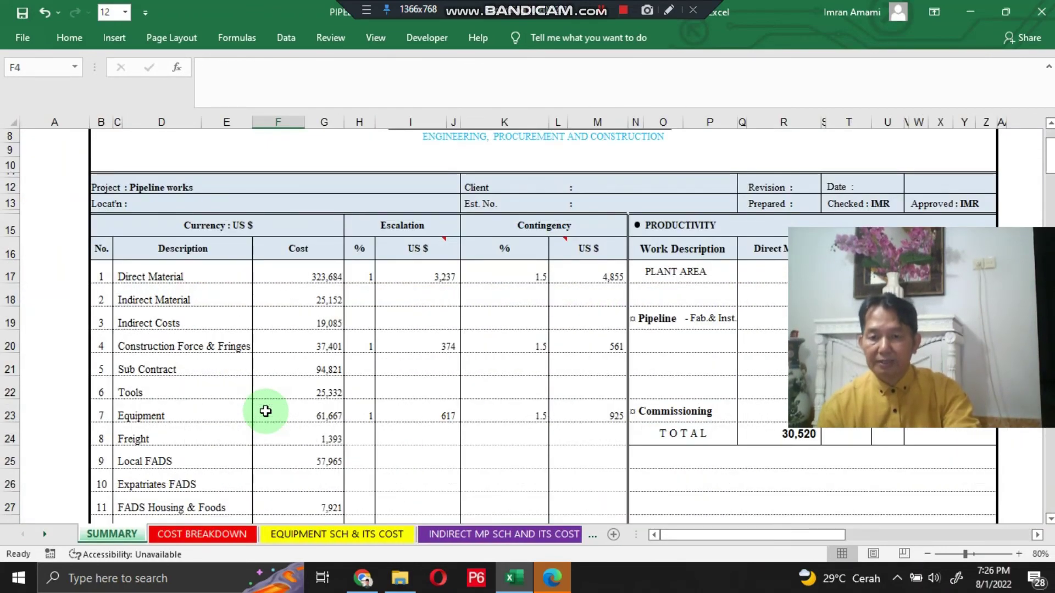
key(ctrl+Page_Down)
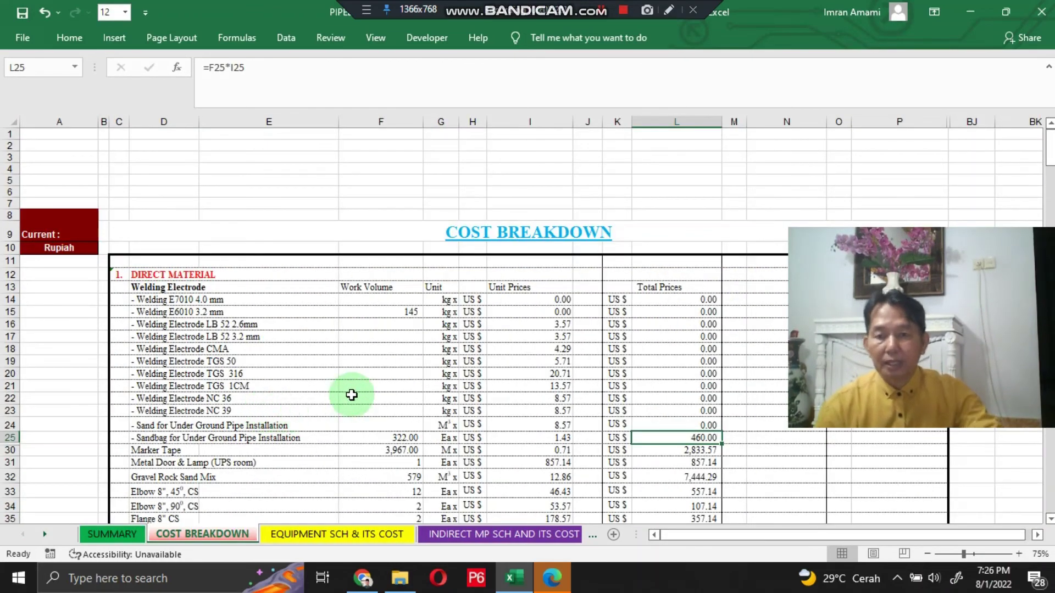
Step: Go along the sandbag row past the Cost Breakdown table, then back and up to the value in cell P10
key(Right)
key(Right)
key(Right)
key(Right)
key(Right)
key(Right)
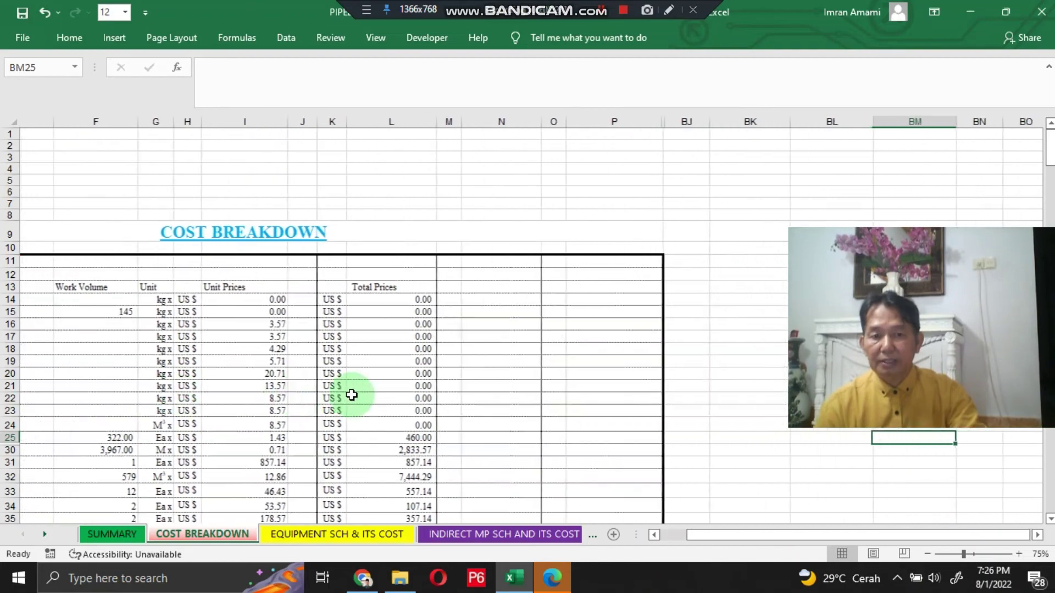
key(Left)
key(Left)
key(Up)
key(Up)
key(Up)
key(Up)
key(Up)
key(Up)
key(Up)
key(Up)
key(Up)
key(Up)
key(Up)
key(Up)
key(Up)
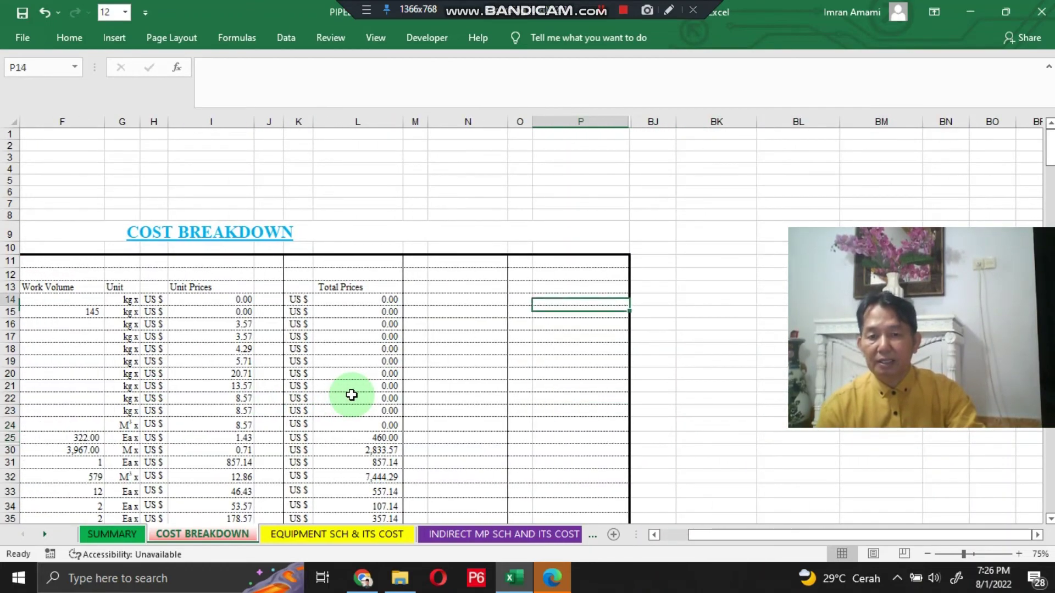
key(Up)
key(Up)
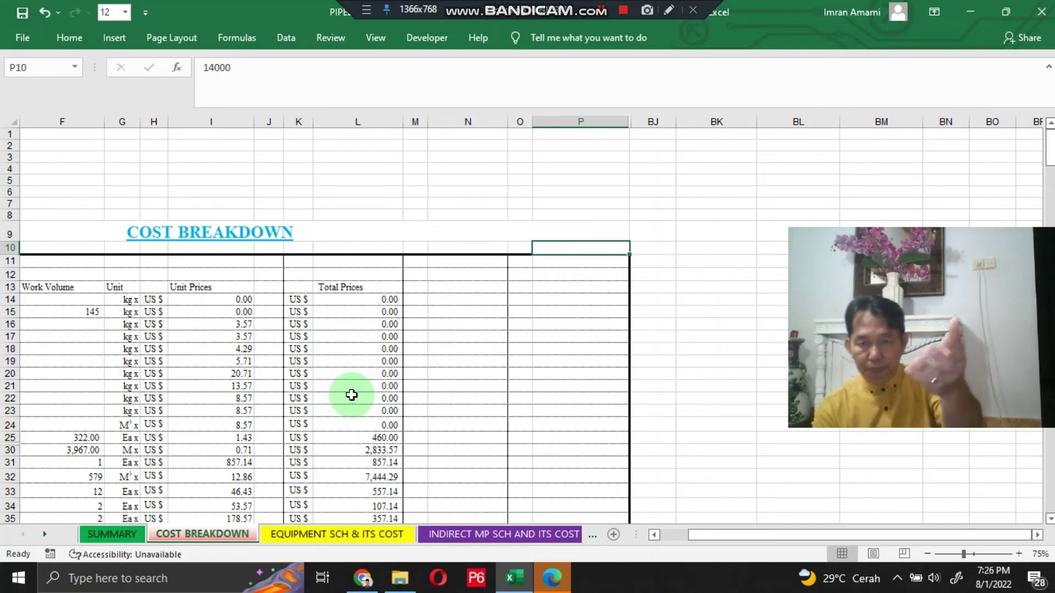
Step: Scan row 10 of the Cost Breakdown sheet from its start to beyond the table, returning to cell P10
key(Home)
key(Right)
key(Right)
key(Right)
key(Right)
key(Right)
key(Right)
key(Right)
key(Right)
key(Right)
key(Right)
key(Right)
key(Right)
key(Right)
key(Right)
key(Right)
key(Right)
key(Right)
key(Right)
key(Right)
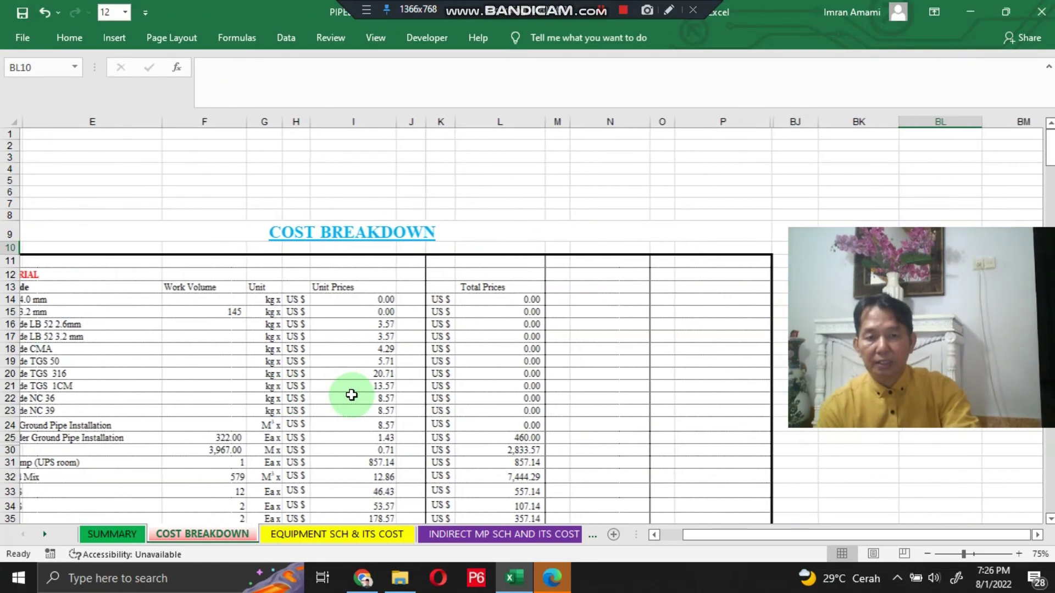
key(Left)
key(Left)
key(Left)
key(Left)
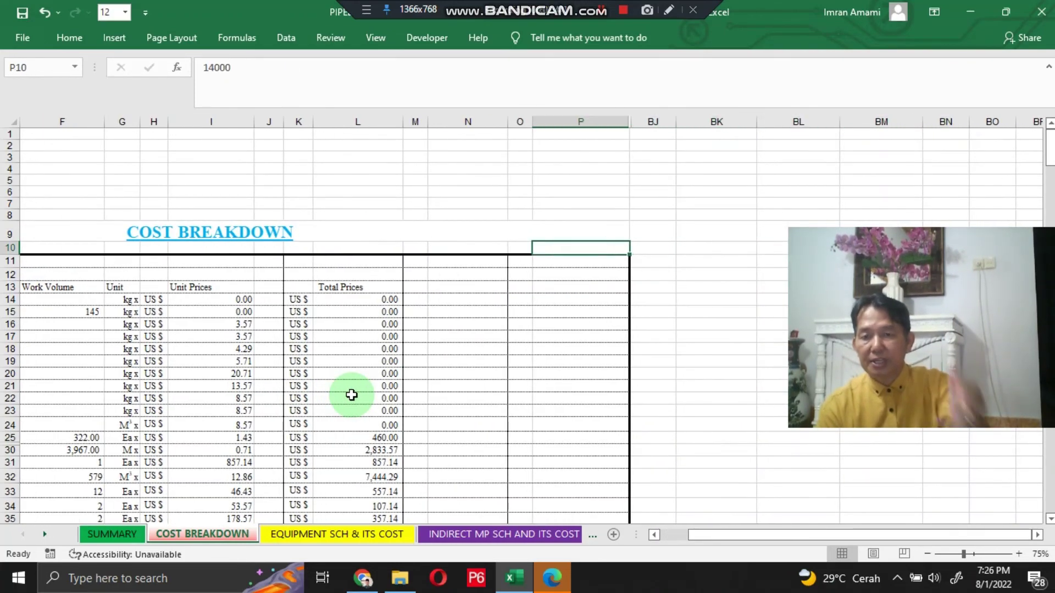